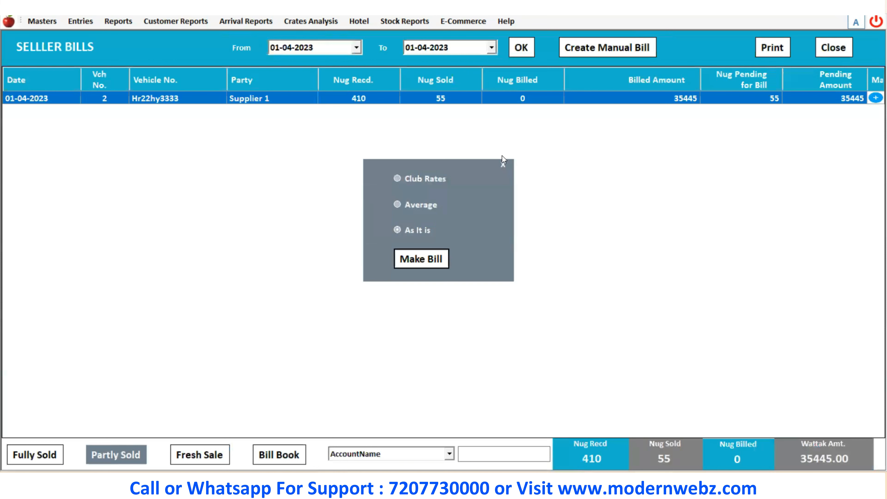
- Leave the seller bills without making a bill, and review the crate types in the Crate Marka master
left_click(503, 164)
left_click(826, 48)
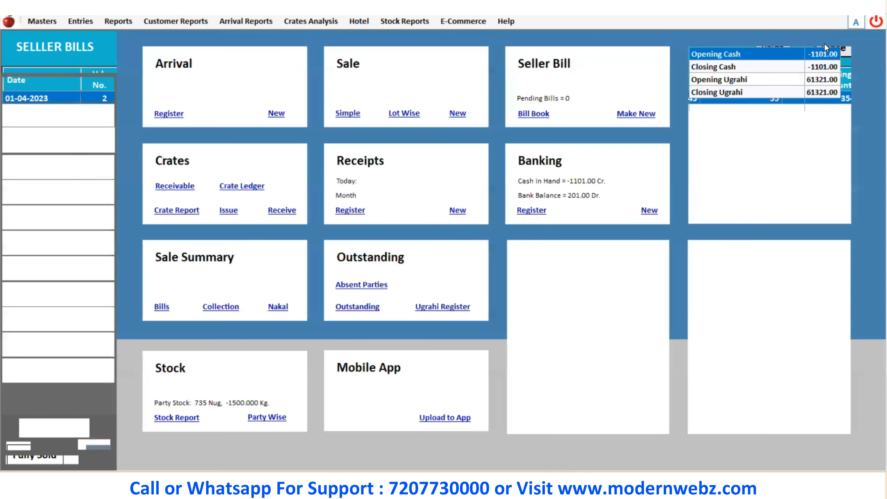
left_click(80, 22)
mouse_move(42, 21)
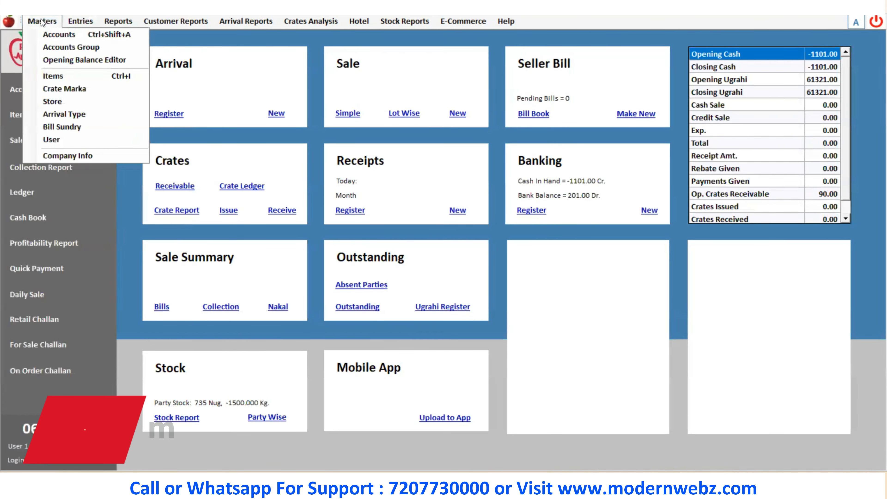
mouse_move(74, 23)
left_click(84, 90)
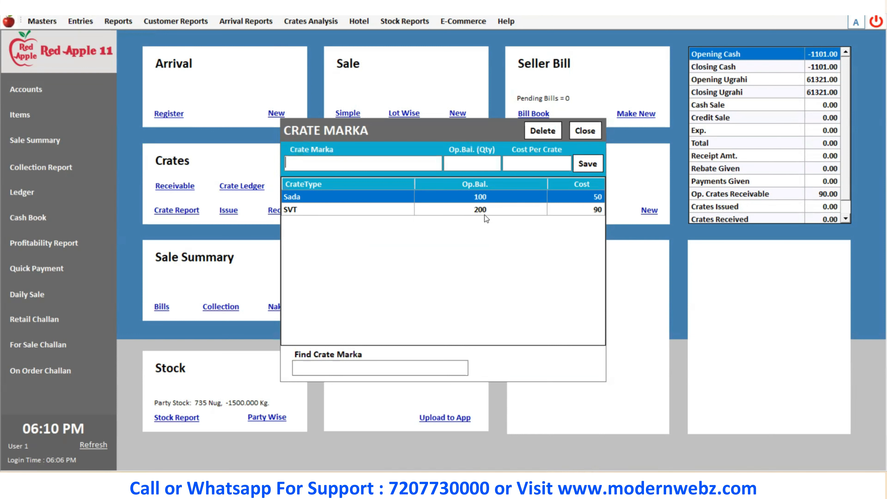
left_click(589, 133)
- Start a crates issue entry dated 01-04-2023 with Cust 3 as the party
left_click(96, 21)
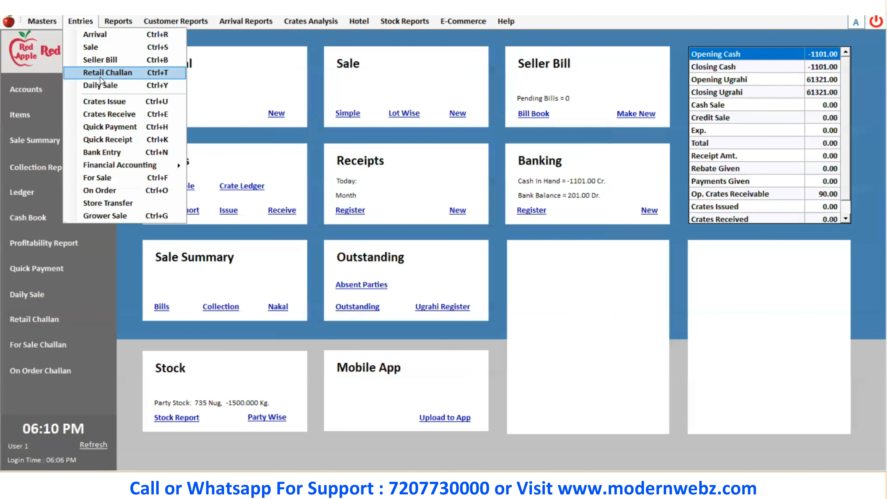
left_click(101, 105)
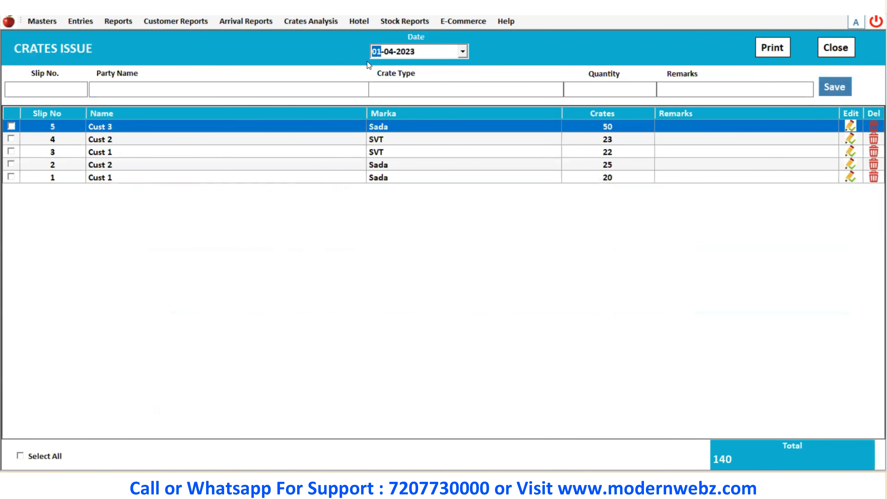
key("Return")
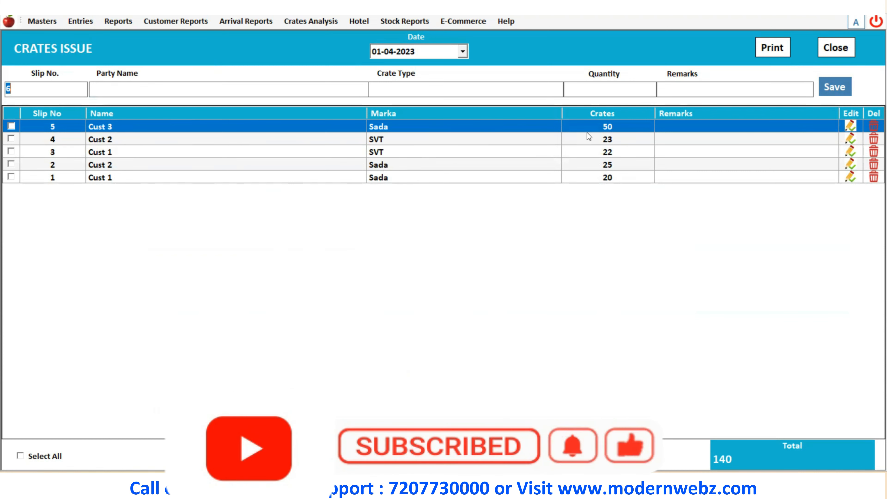
left_click(125, 88)
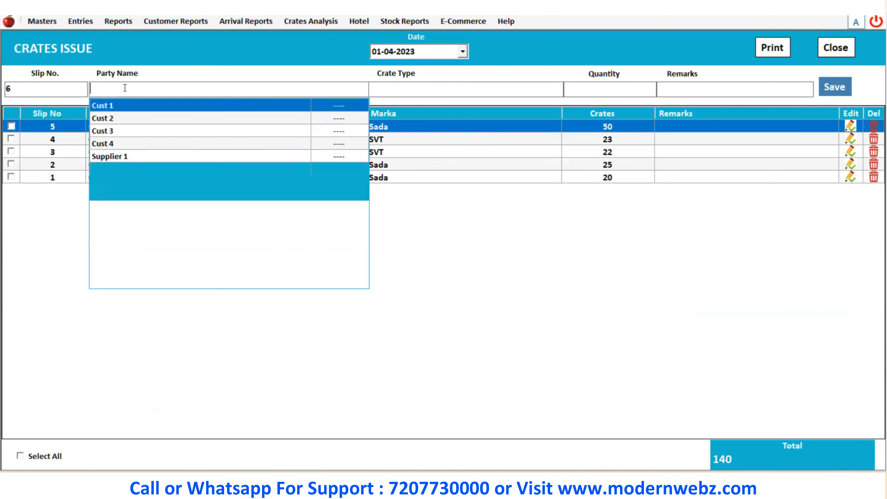
key("Down")
key("Down")
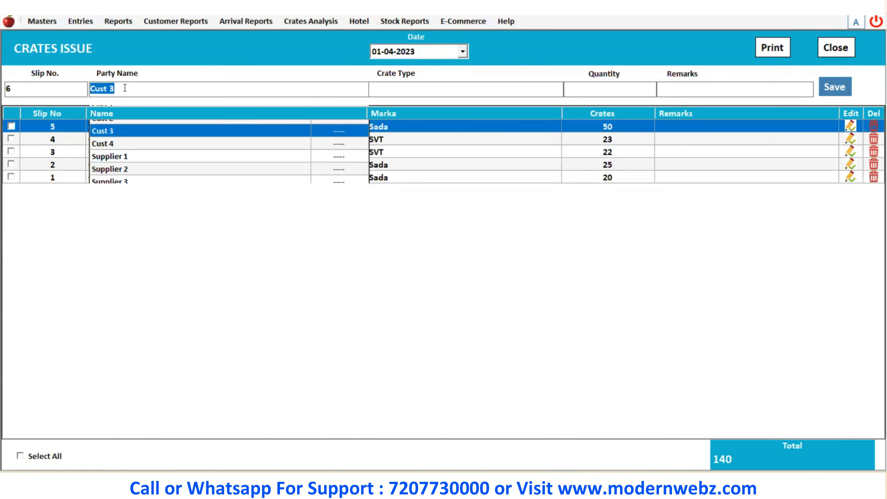
key("Return")
- Set the issue entry's crate type to SVT and quantity to 21, leave remarks empty, save it and close the form
key("Down")
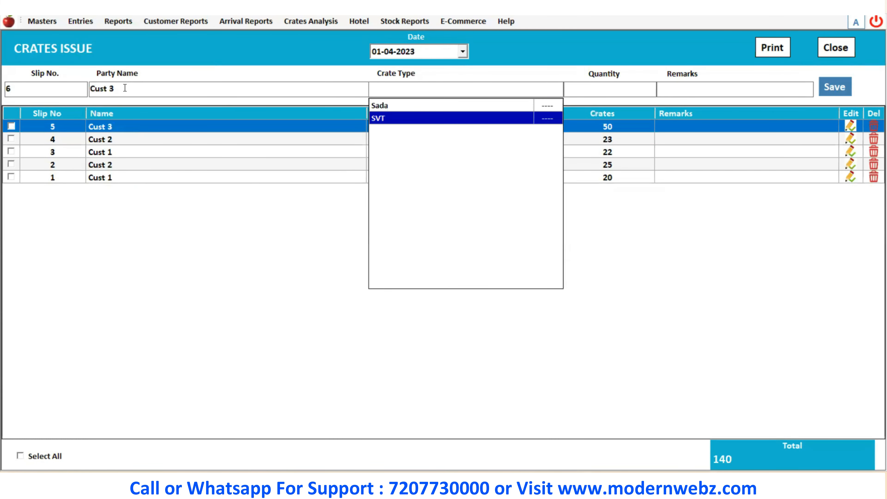
key("Return")
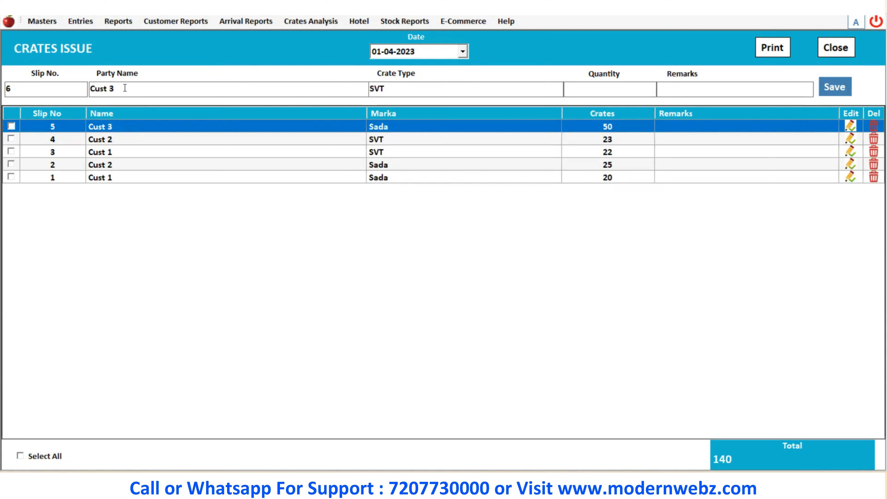
type("21")
key("Return")
key("Return")
key("Return")
left_click(836, 47)
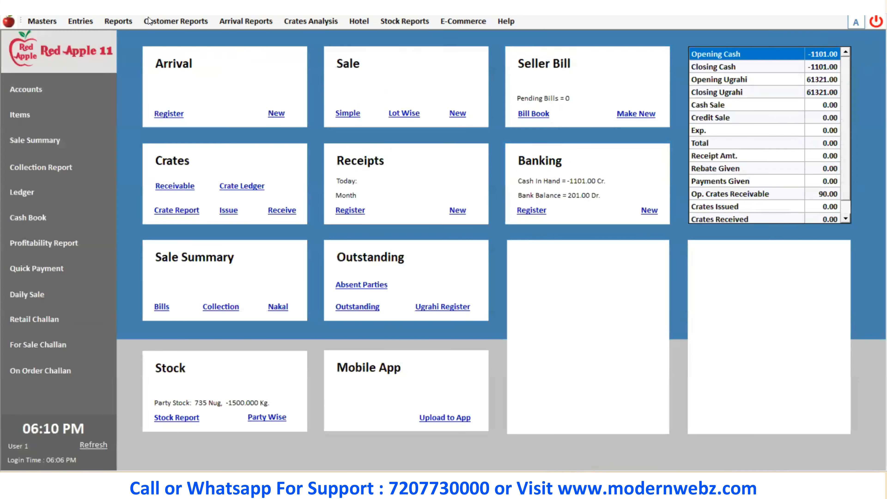
- Reopen the crates issue list to check the saved Cust 3 slip, and close it
left_click(81, 21)
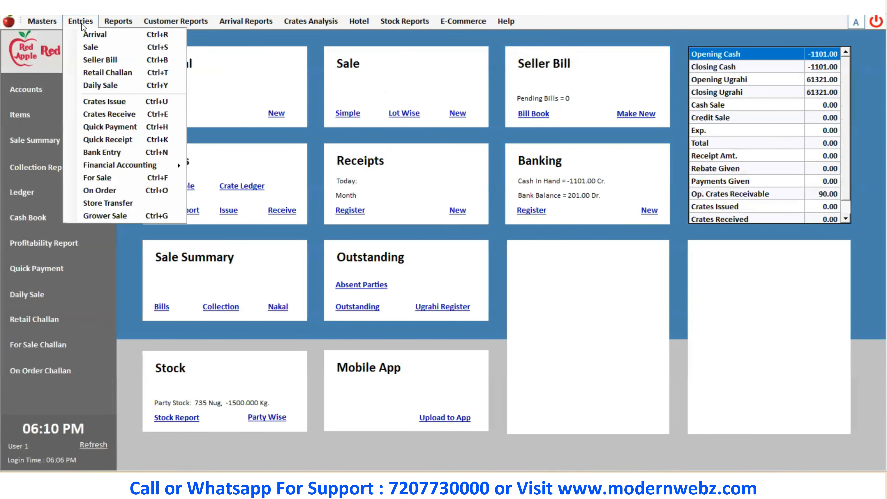
left_click(85, 106)
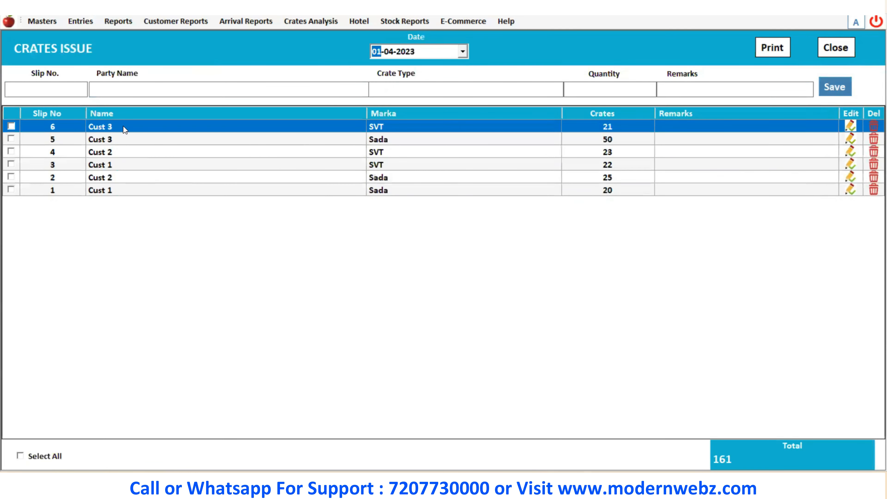
left_click(126, 125)
left_click(846, 49)
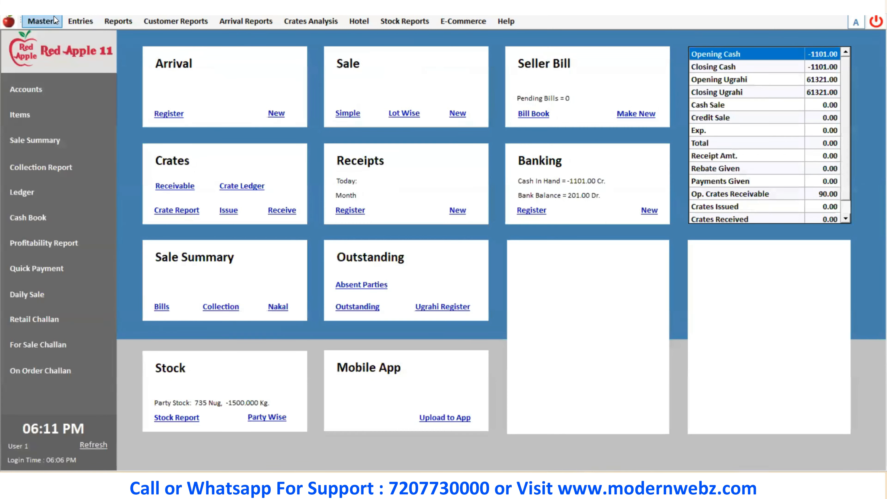
- Start a crates receive entry dated 01-04-2023 with Cust 3 as the party
left_click(81, 21)
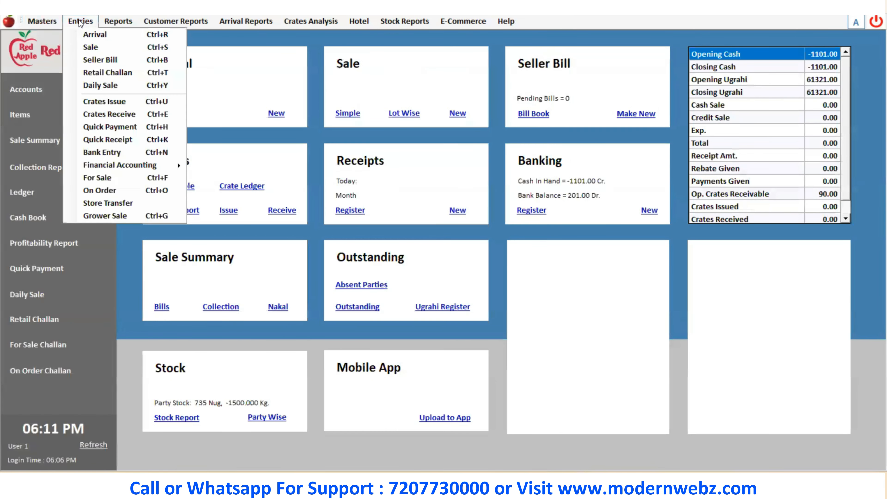
left_click(97, 116)
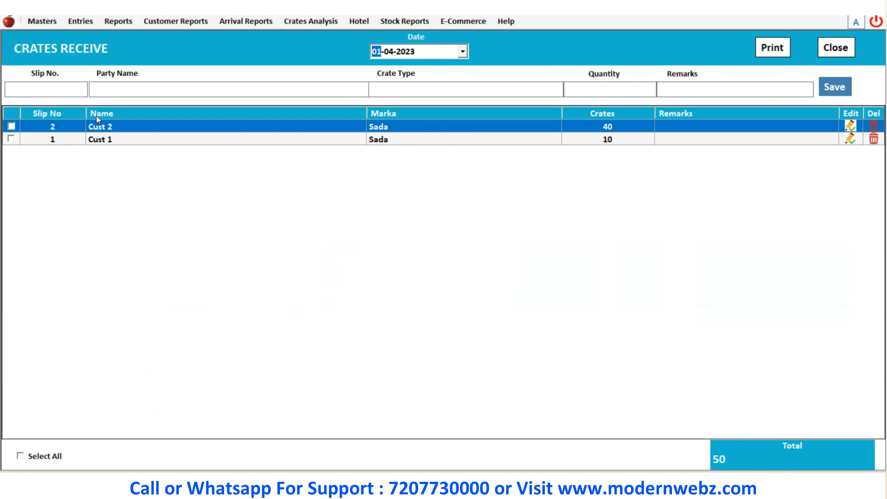
key("Return")
key("Return")
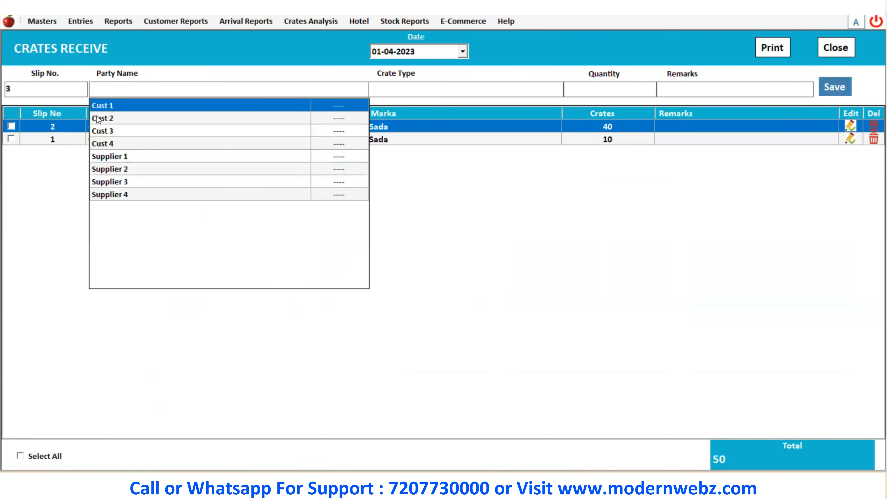
key("Down")
key("Down")
key("Return")
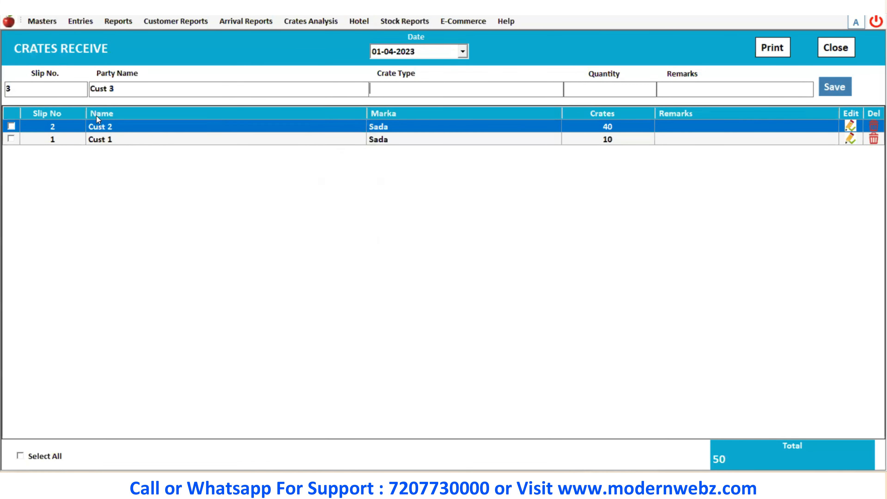
- Set the receive entry's crate type to SVT and quantity to 19, leave remarks empty, save it and close the form
key("Down")
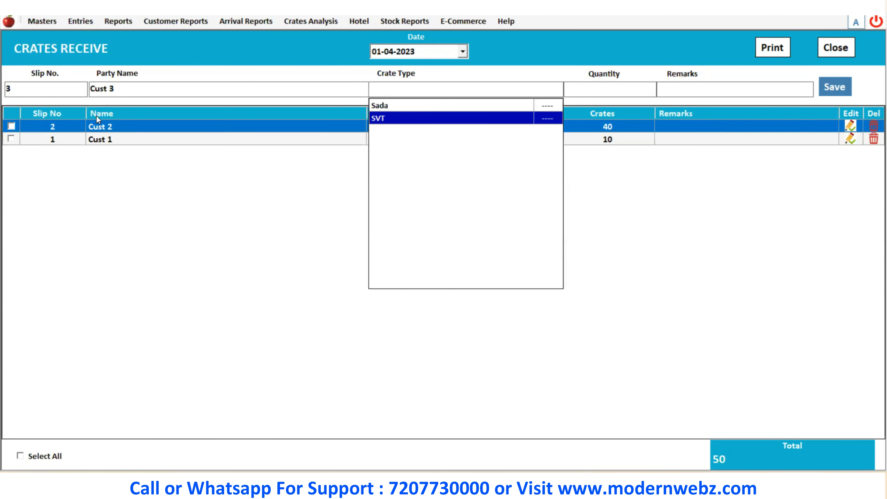
key("Return")
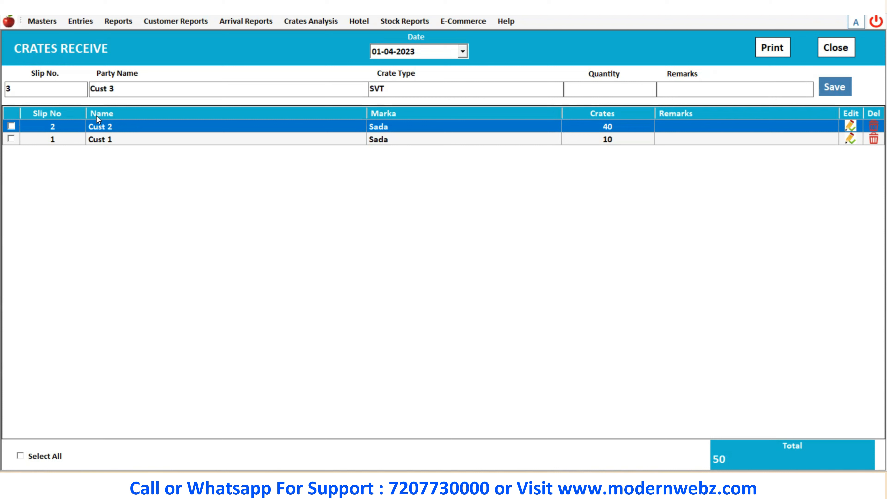
type("19")
key("Return")
key("Return")
key("Return")
left_click(835, 47)
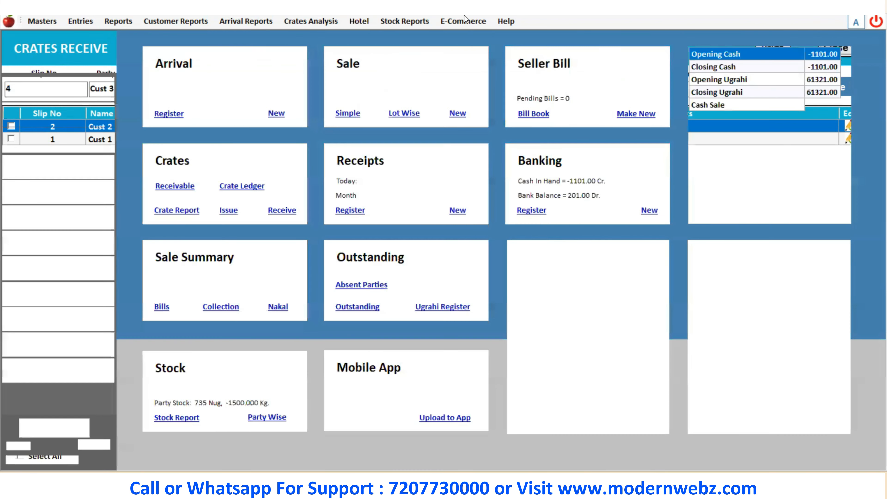
- Reopen the crates receive list to check the saved Cust 3 slip, and close it
left_click(73, 21)
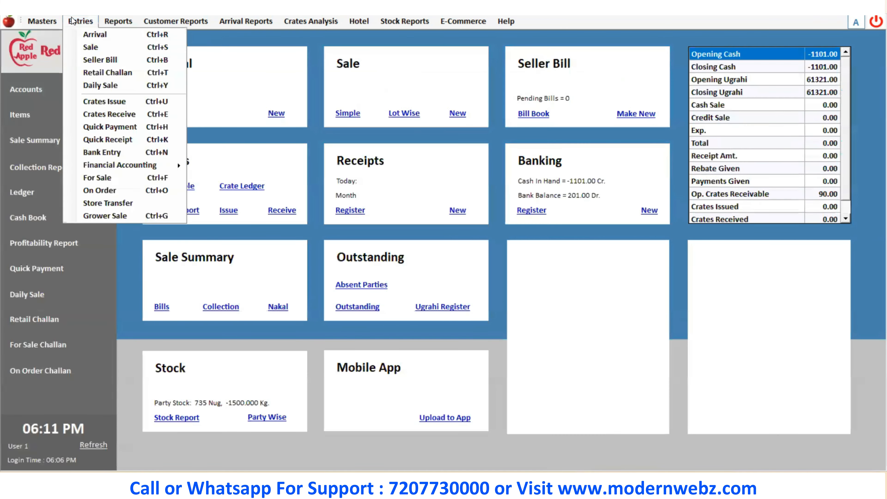
left_click(99, 113)
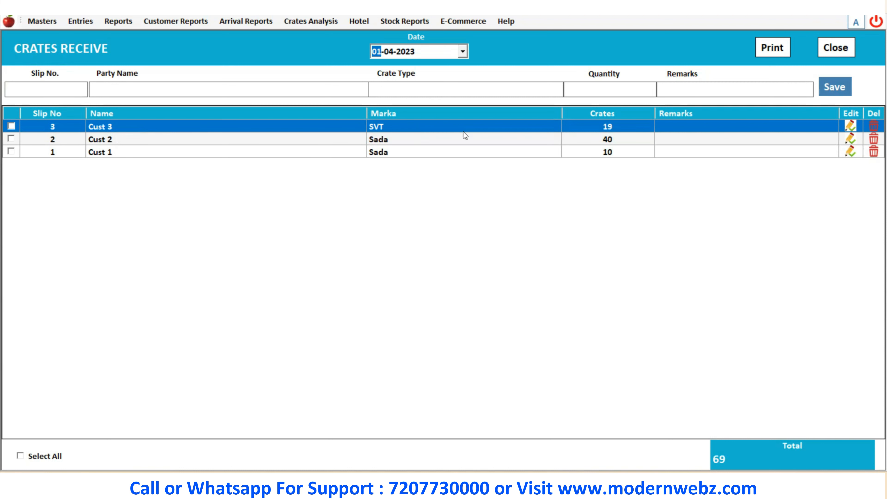
left_click(844, 44)
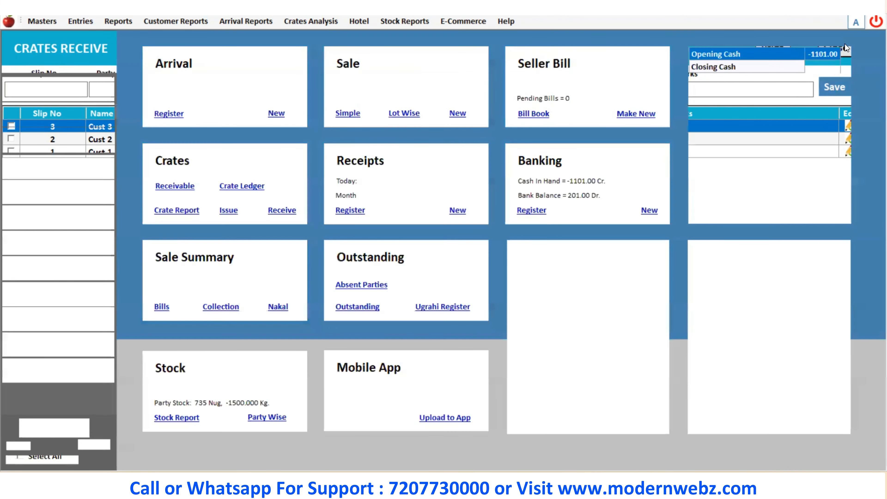
- Show the Crate Ledger for Cust 3 with all markas, in full details, from 01-04-2023 to 01-04-2023
left_click(81, 21)
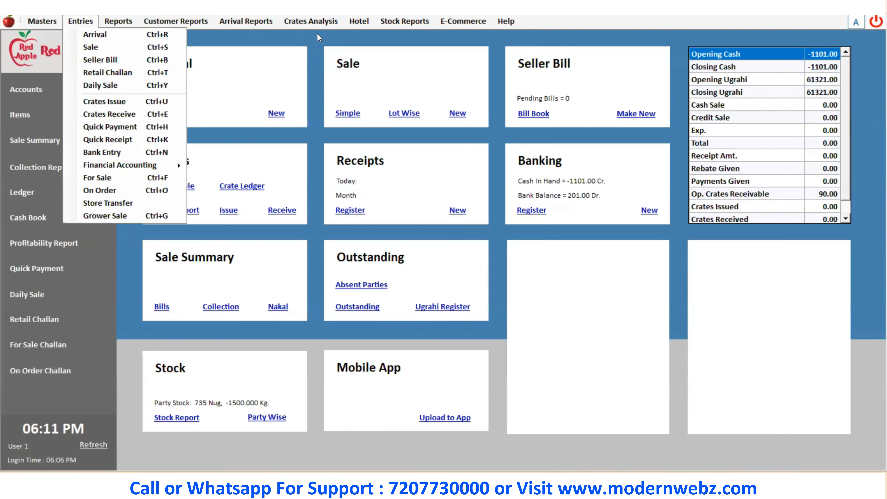
mouse_move(309, 24)
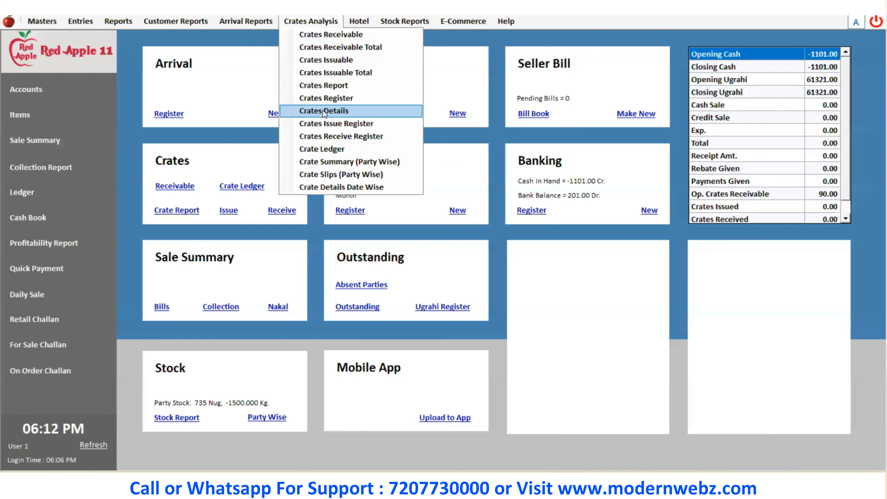
left_click(341, 152)
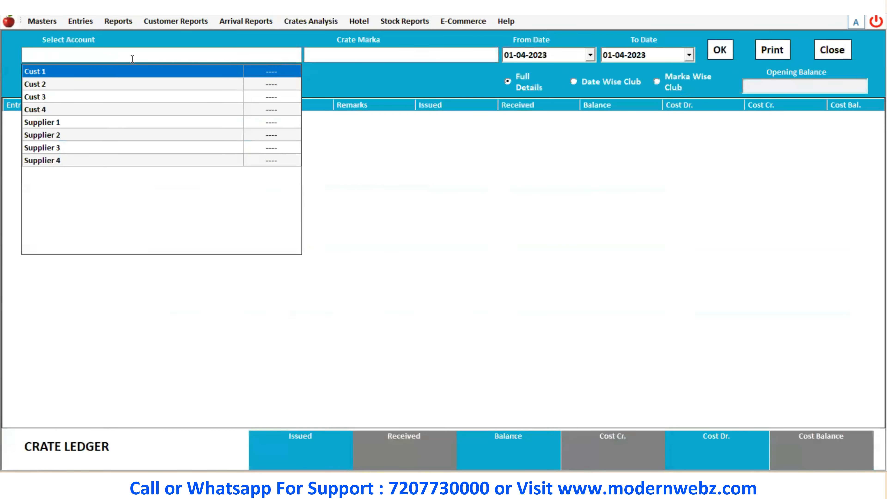
key("Down")
key("Down")
key("Return")
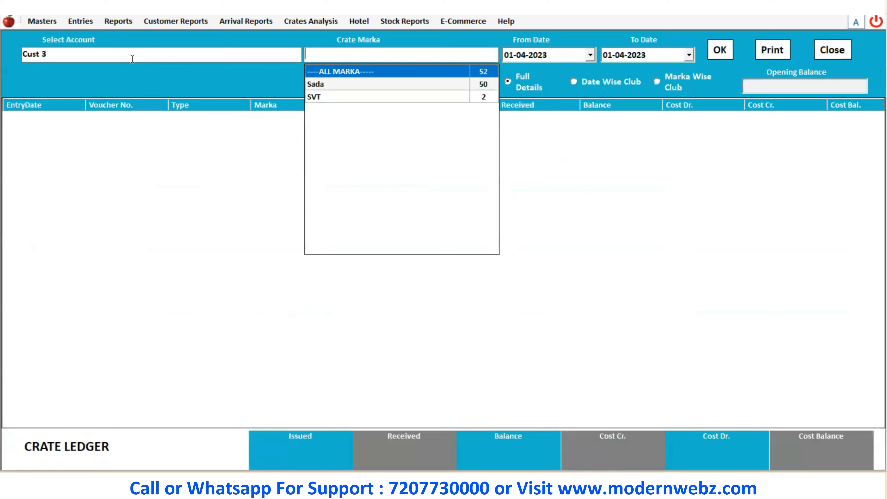
key("Return")
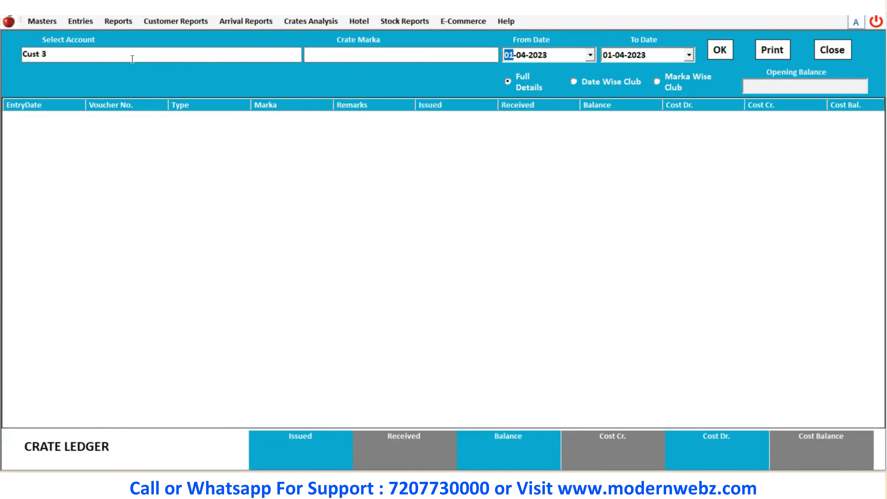
key("Return")
key("Return")
key("Return")
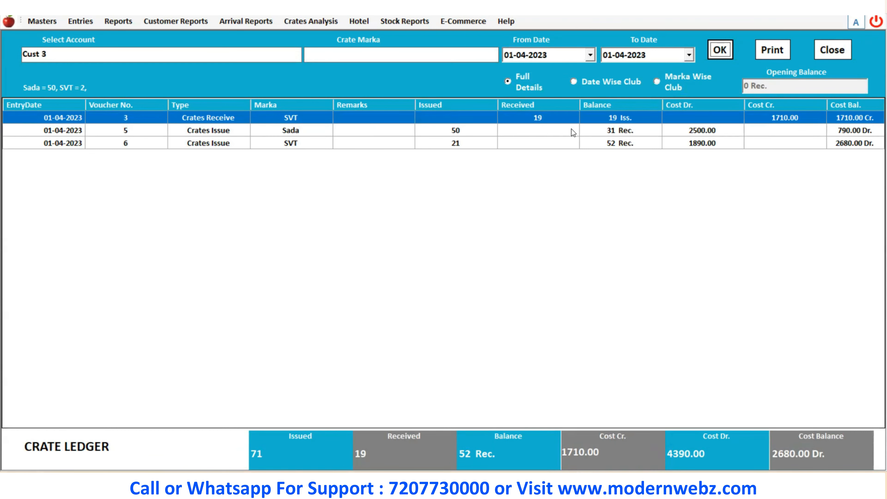
- Examine the issued, received and cost balance entries in the Cust 3 crate ledger, and close the report
left_click(456, 143)
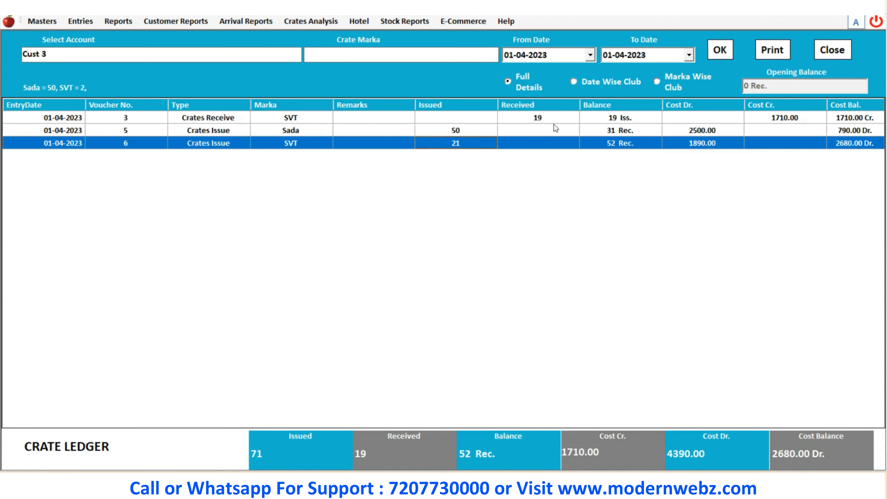
left_click(519, 117)
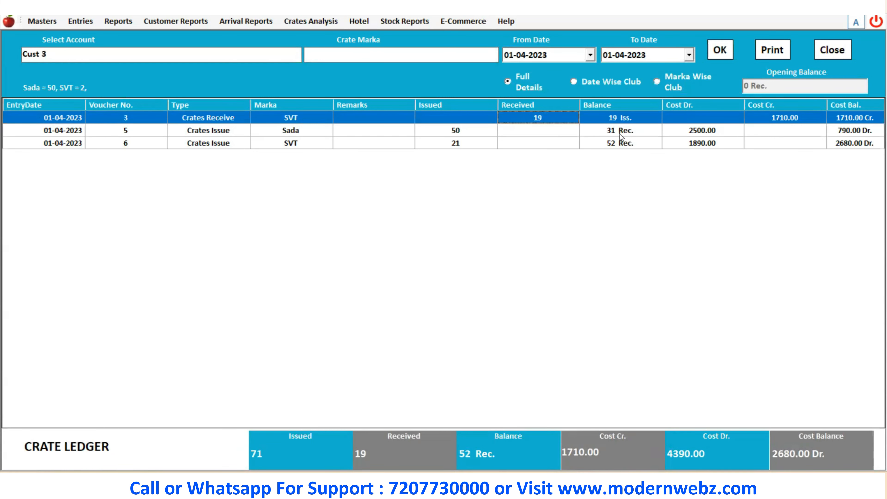
left_click(677, 133)
left_click(678, 140)
left_click(847, 130)
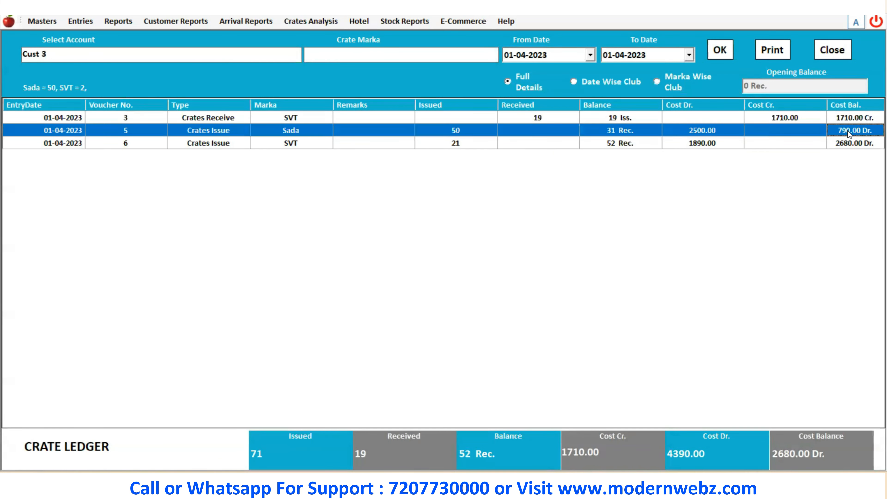
left_click(842, 144)
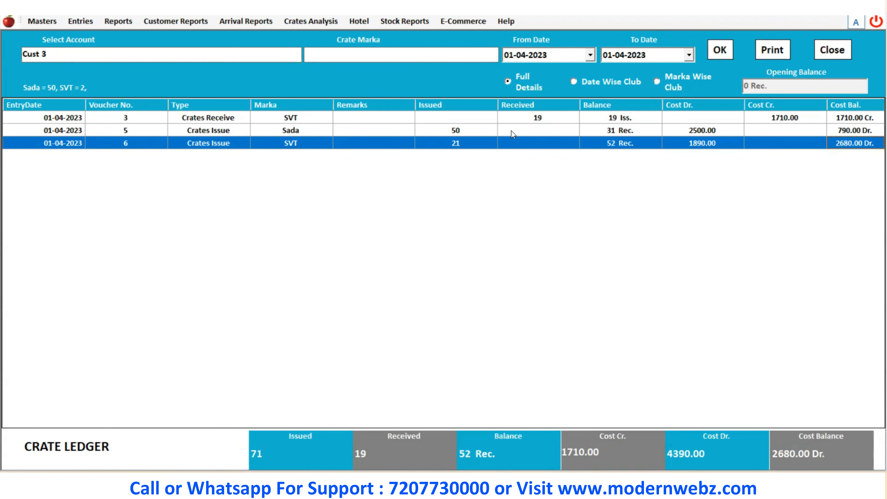
left_click(843, 53)
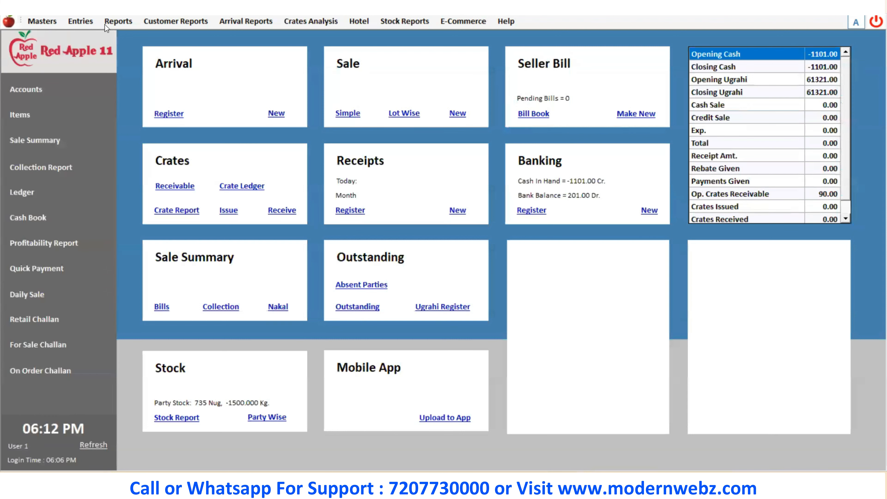
left_click(292, 21)
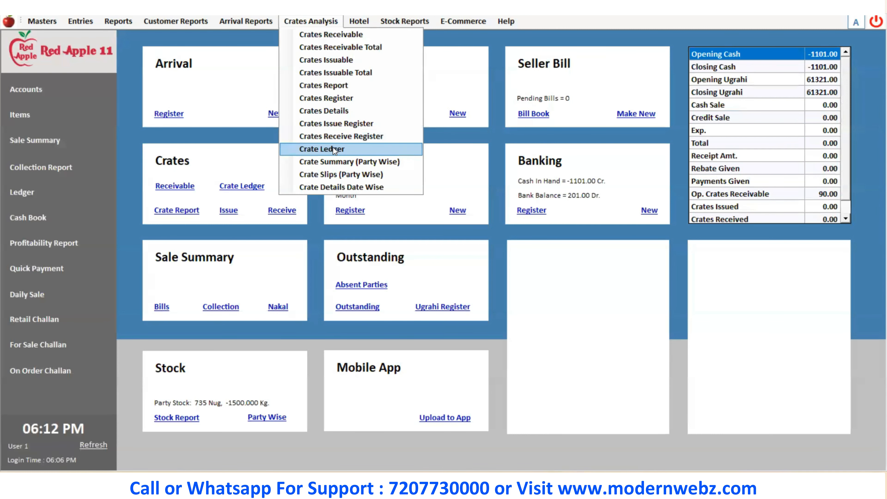
left_click(578, 305)
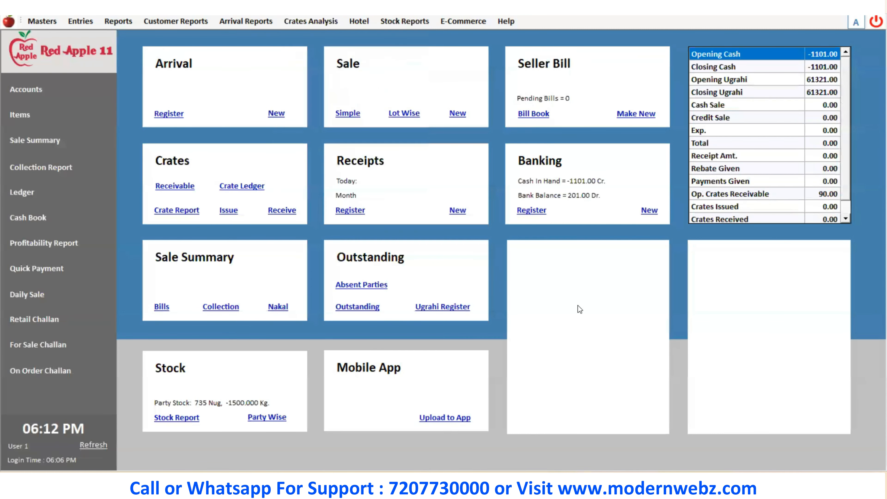
left_click(118, 21)
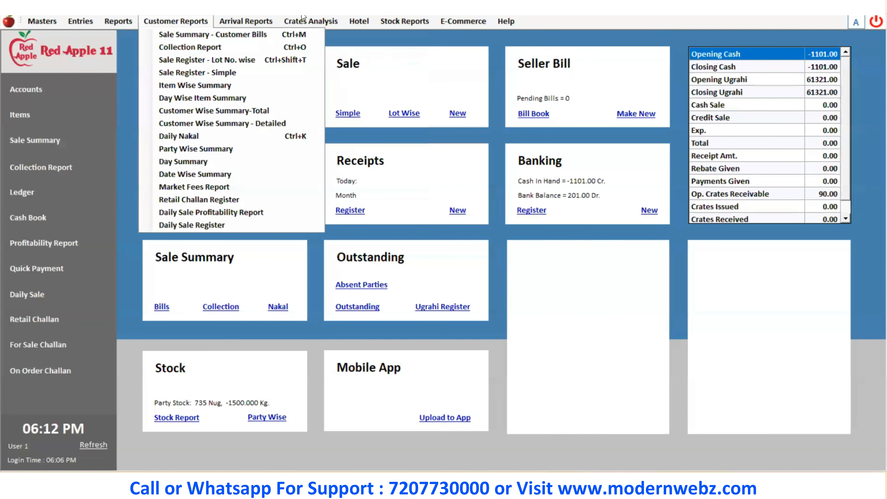
mouse_move(301, 28)
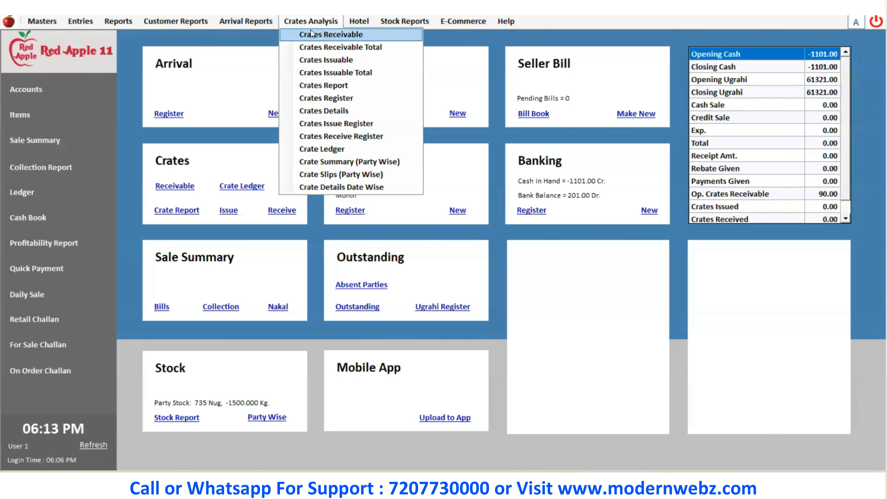
left_click(309, 21)
left_click(114, 20)
- Load the existing Supplier 1 cash entry in Quick Payment, change its amount to 1001, update it and close the form
mouse_move(82, 21)
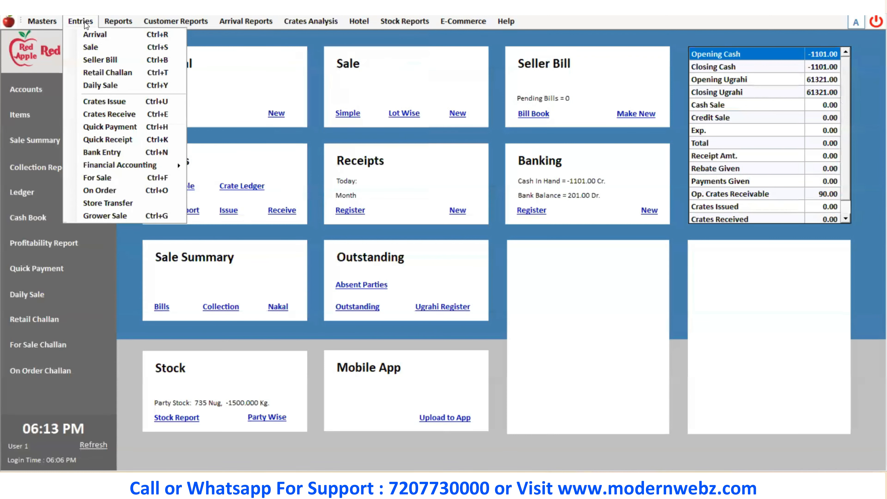
left_click(101, 126)
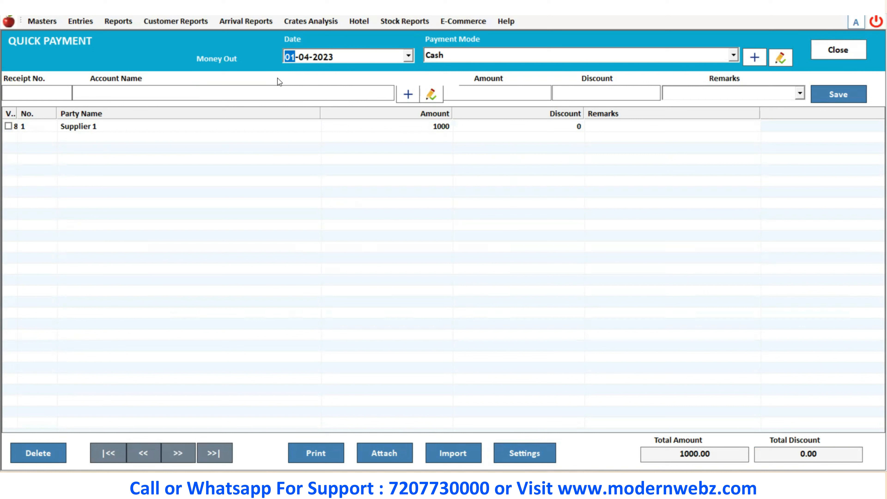
left_click(206, 130)
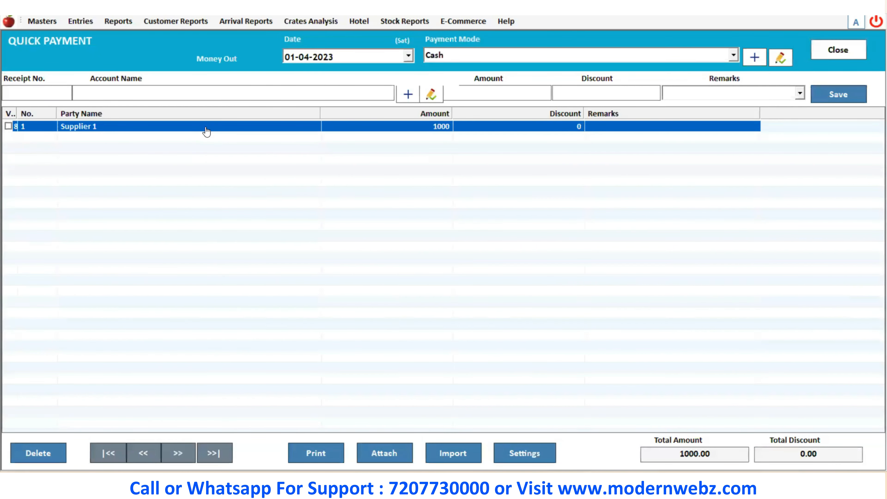
double_click(205, 129)
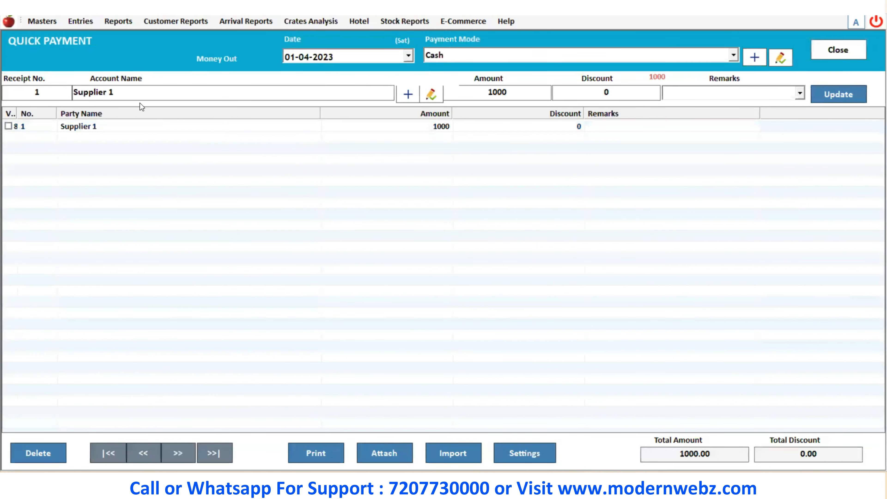
left_click(514, 93)
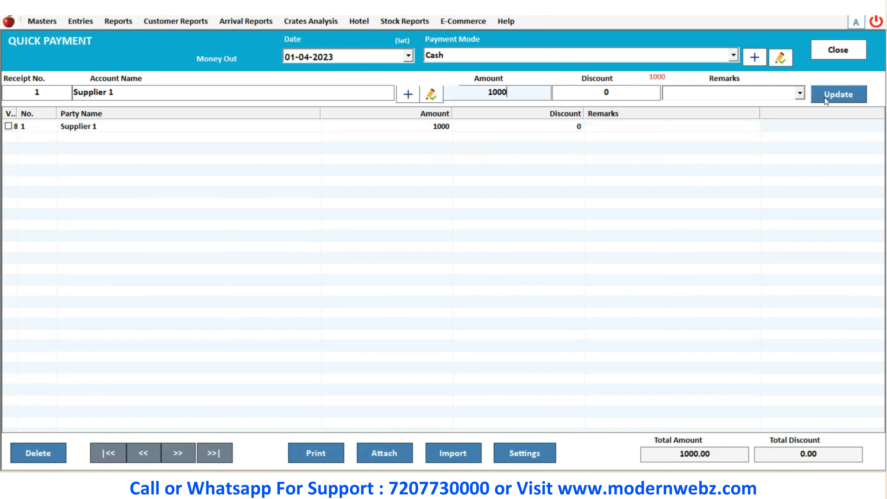
key("BackSpace")
type("1")
left_click(833, 93)
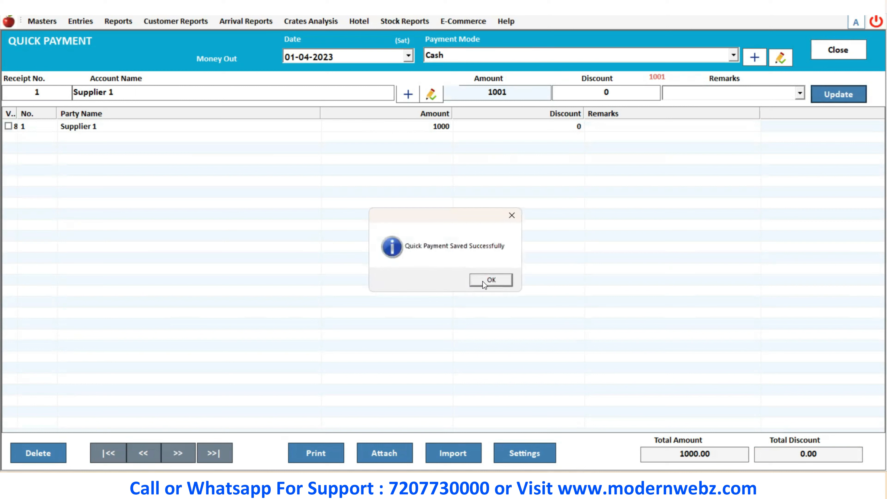
left_click(485, 283)
left_click(838, 50)
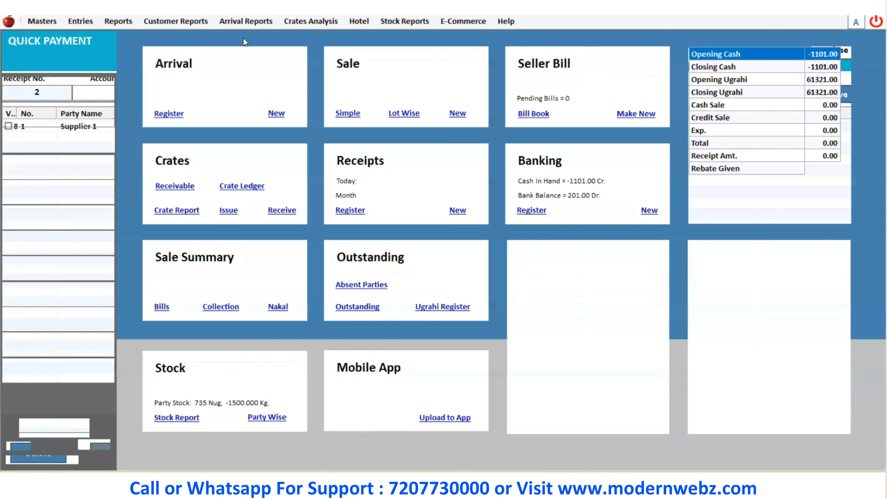
- Load the existing Cust 1 entry in Quick Receipt, update it without changing any values and close the form
left_click(89, 23)
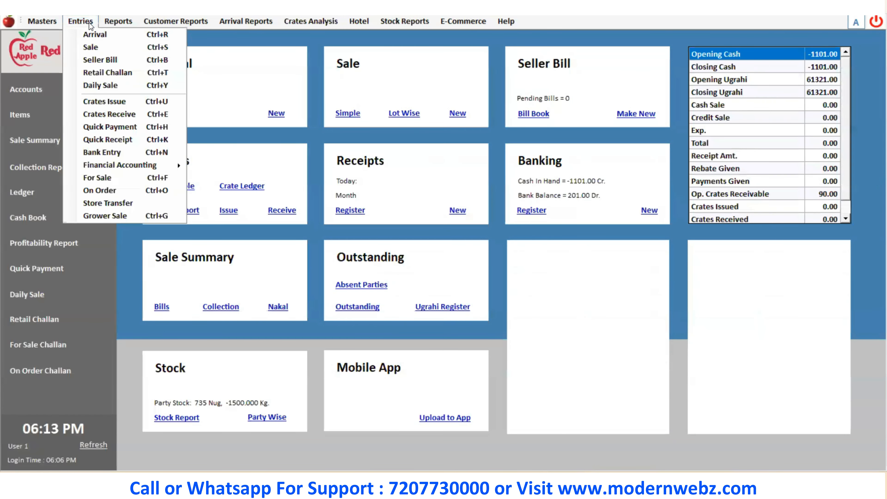
left_click(91, 138)
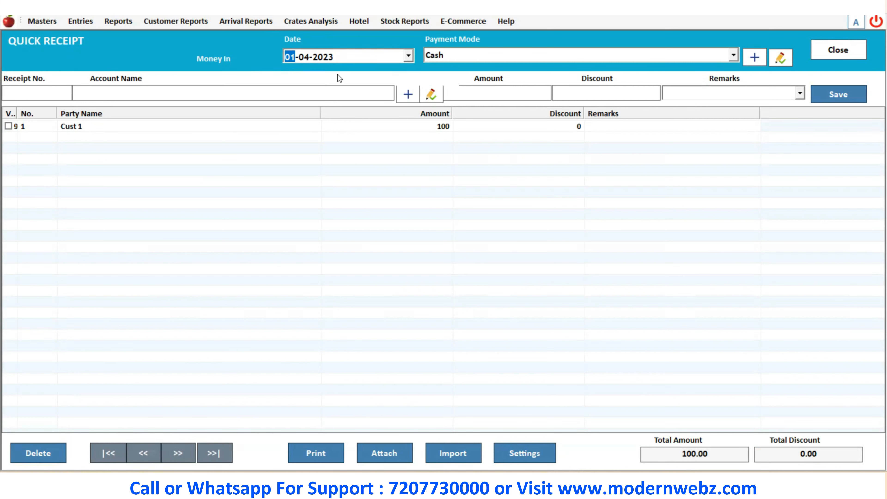
double_click(254, 131)
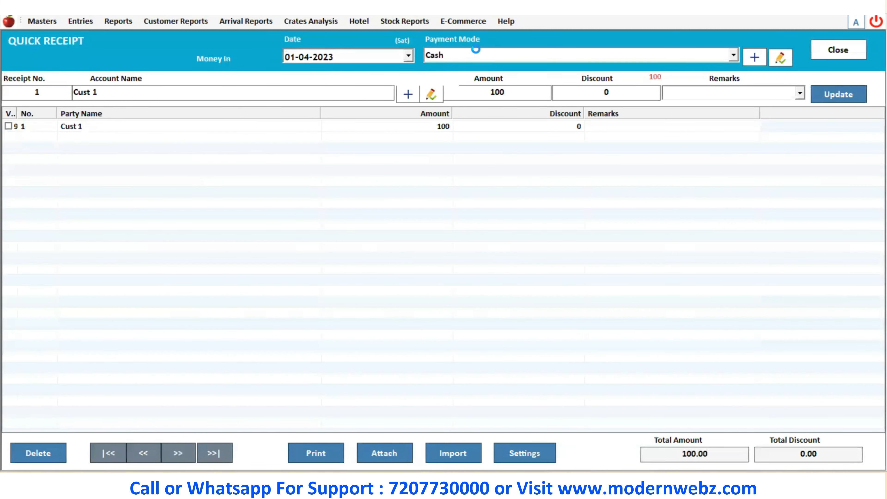
left_click(242, 94)
left_click(513, 96)
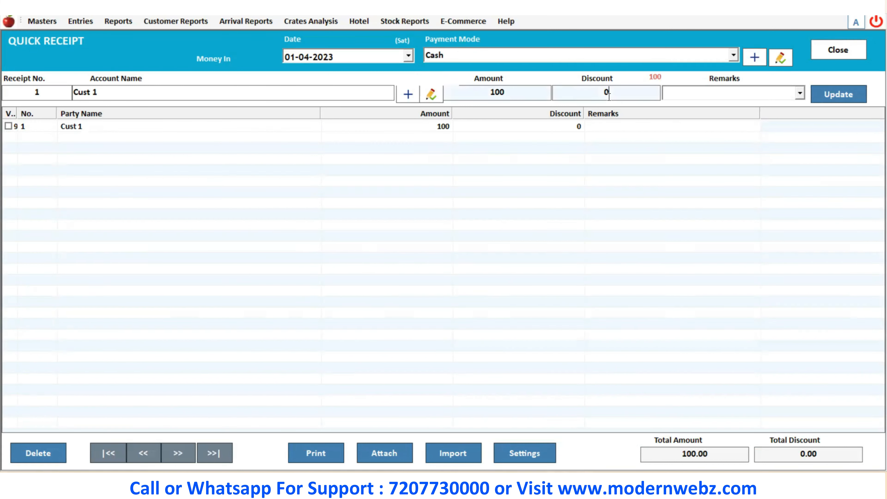
left_click(344, 128)
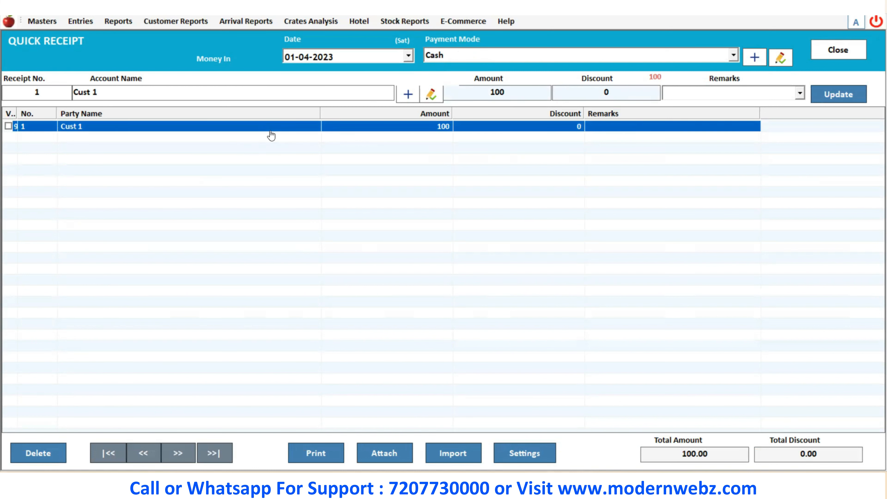
double_click(364, 131)
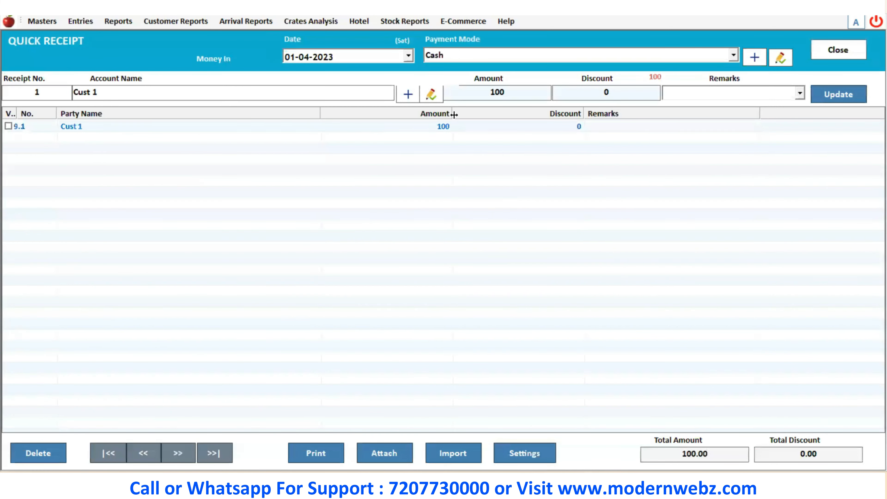
left_click(831, 100)
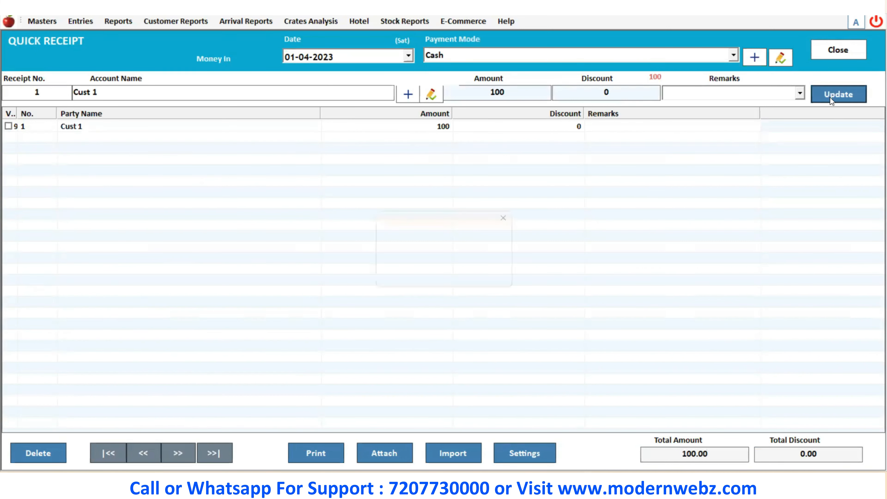
left_click(503, 218)
left_click(843, 52)
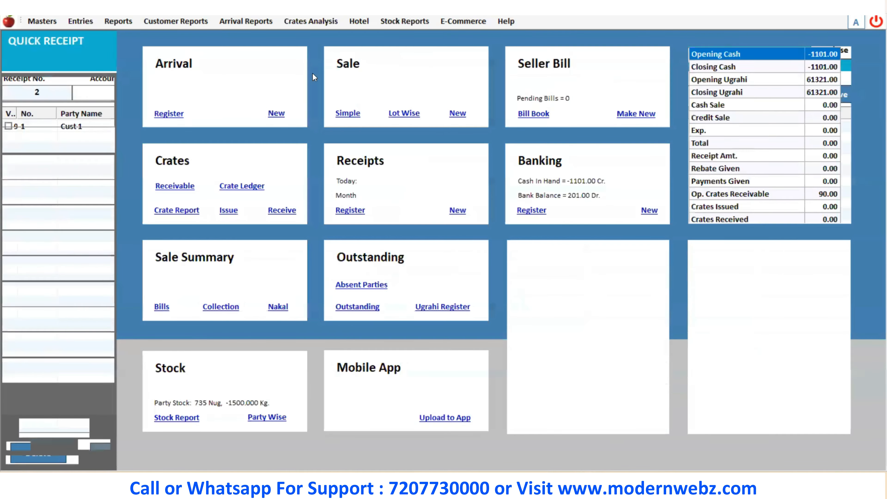
- Start a bank entry dated 01-04-2023 for bank PNB with the entry type Cheque / Draft / RTGS Received
left_click(76, 22)
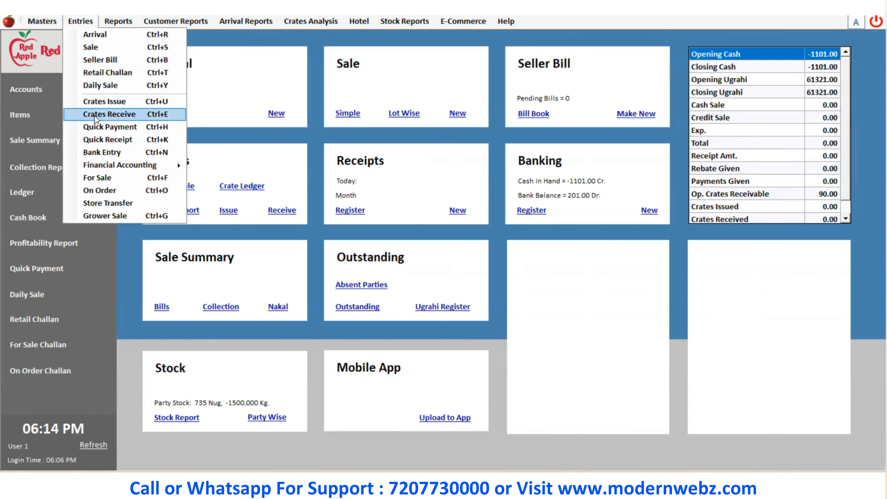
left_click(98, 153)
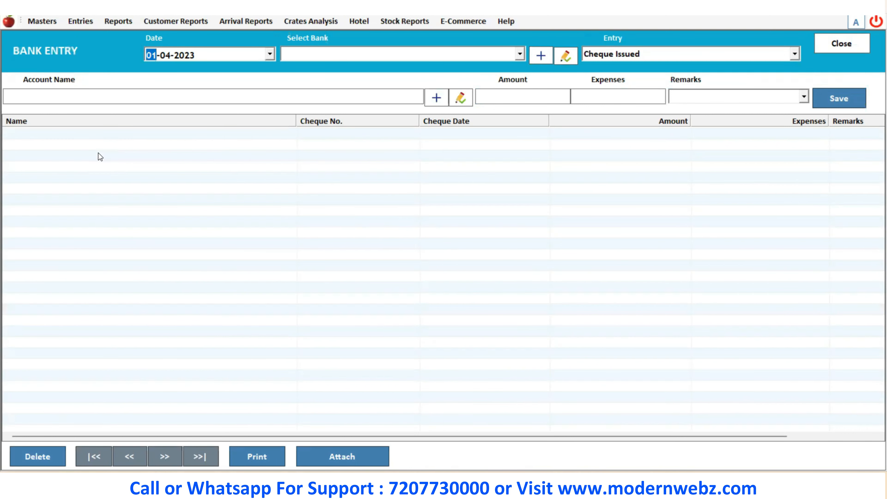
key("Return")
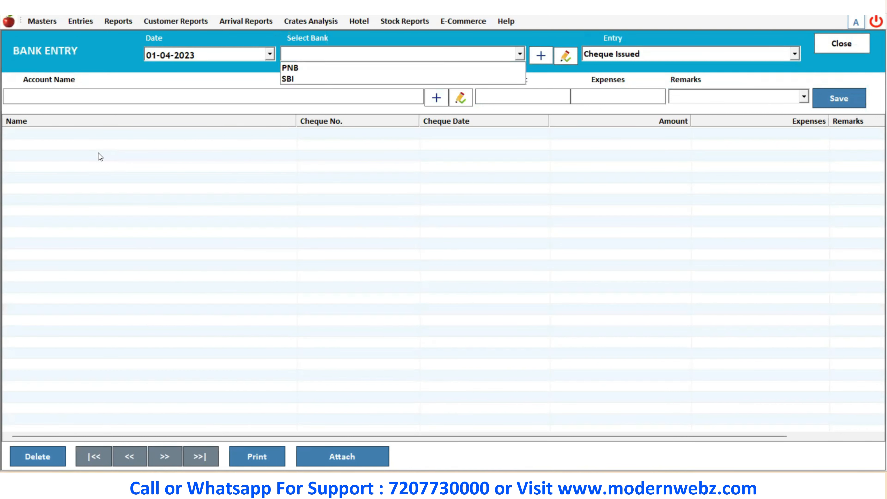
key("Down")
key("Return")
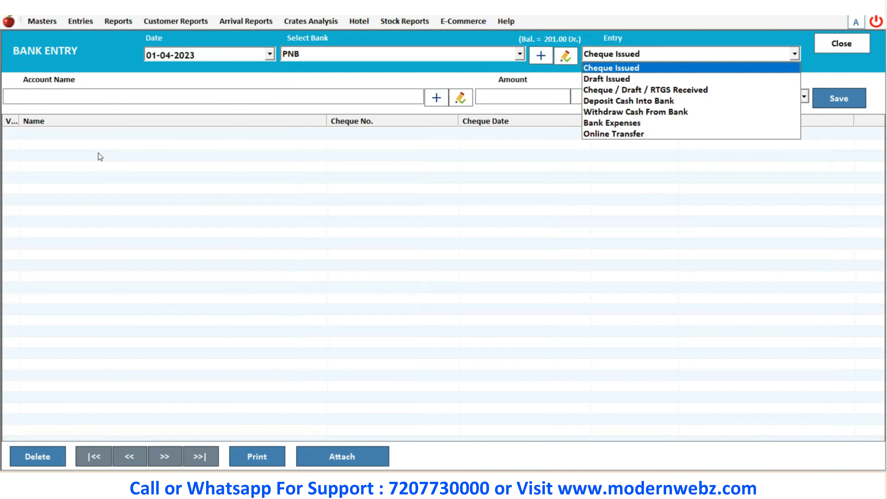
key("Down")
key("Down")
key("Down")
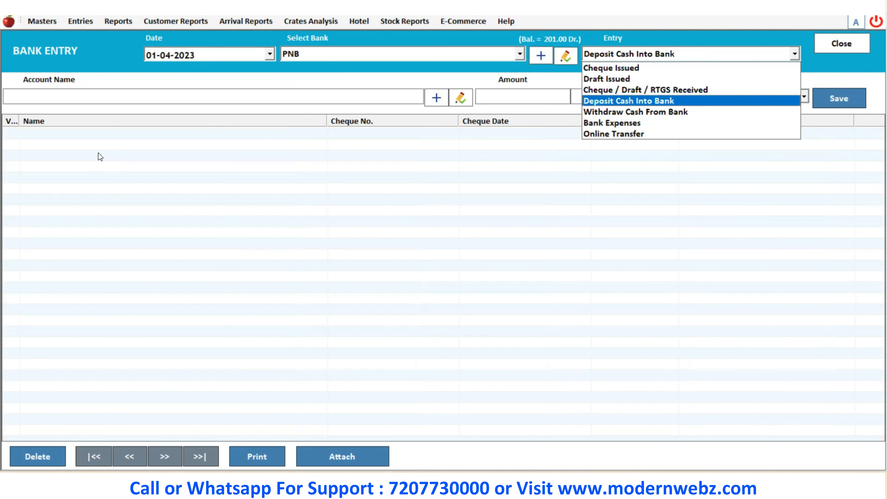
key("Up")
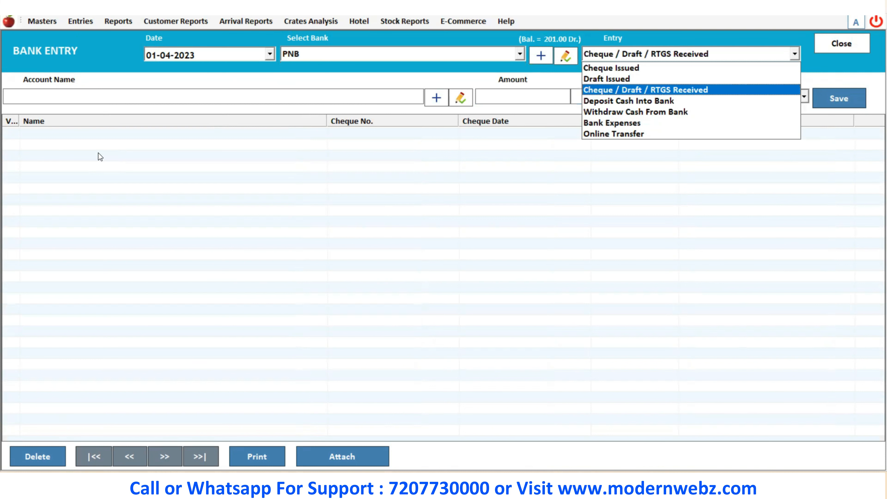
key("Return")
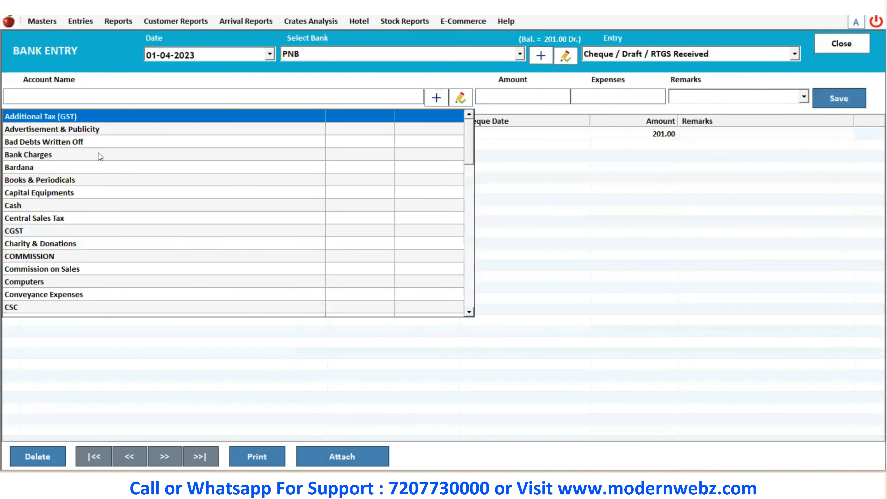
- Choose Cash as the account name for the bank entry
key("Down")
key("Down")
key("Down")
key("Down")
key("Down")
key("Down")
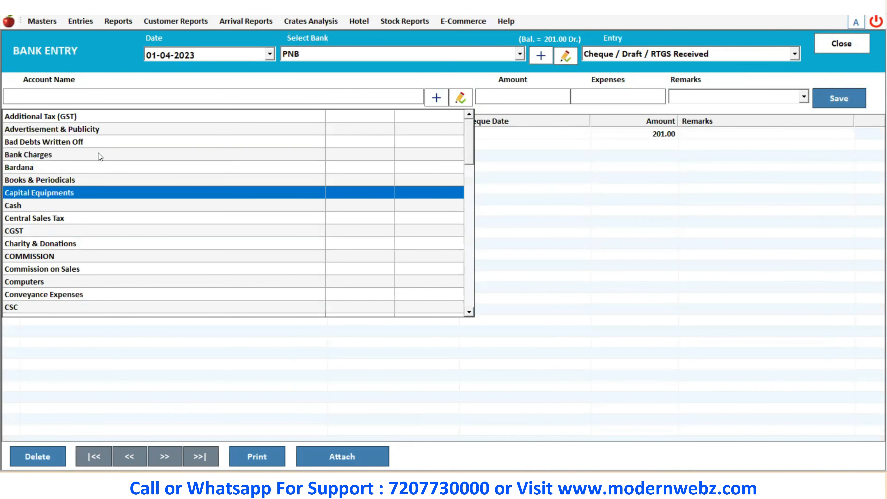
key("Down")
key("Return")
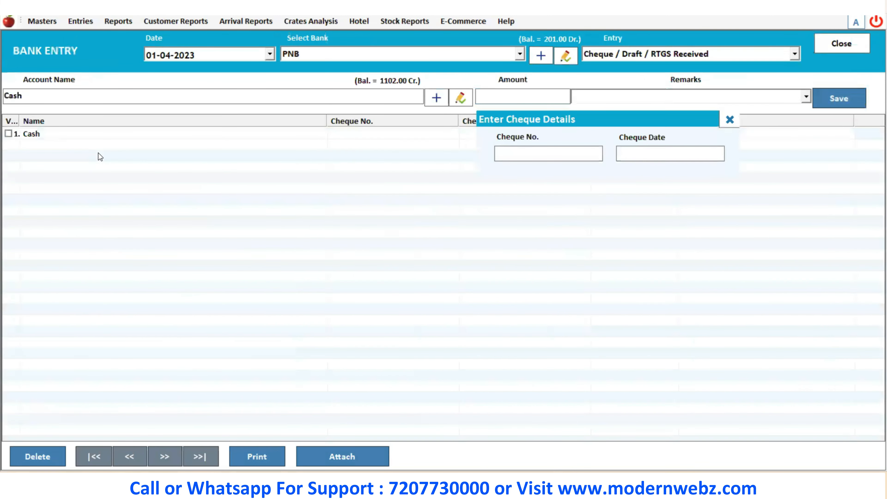
- Set the bank entry's amount to 501, leave cheque details and remarks empty, save it and close the form
type("501")
key("Return")
key("Return")
key("Return")
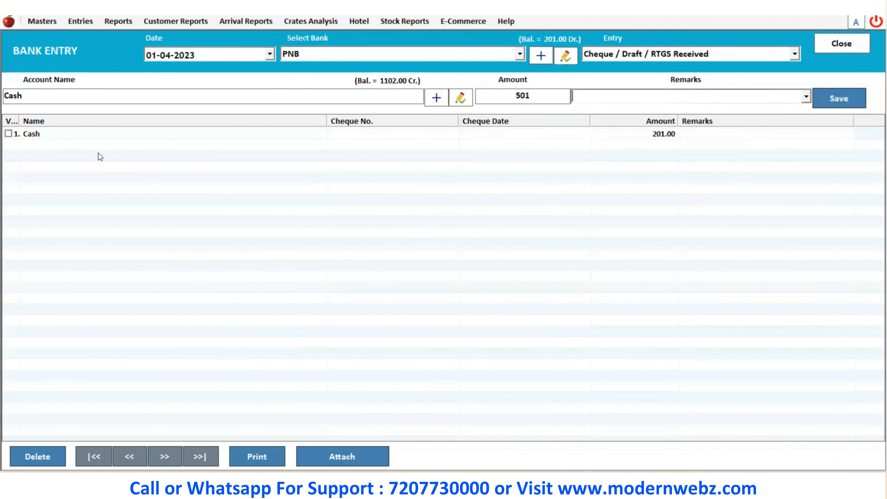
key("Return")
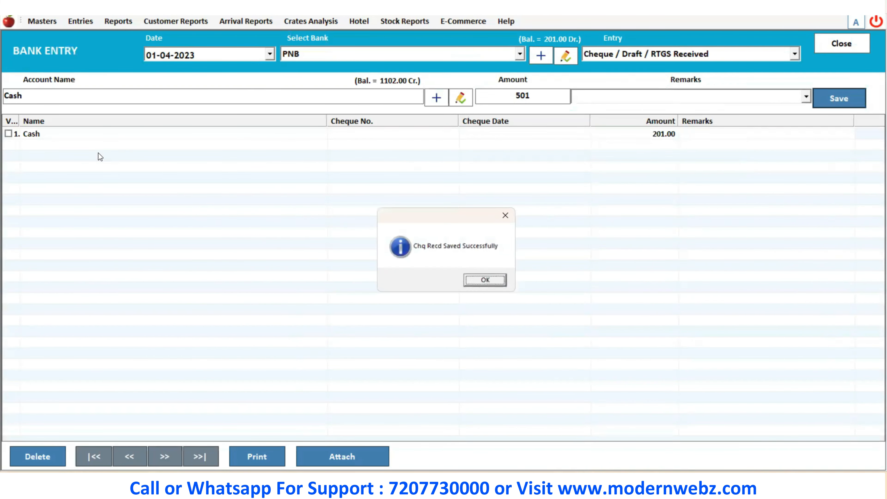
left_click(477, 280)
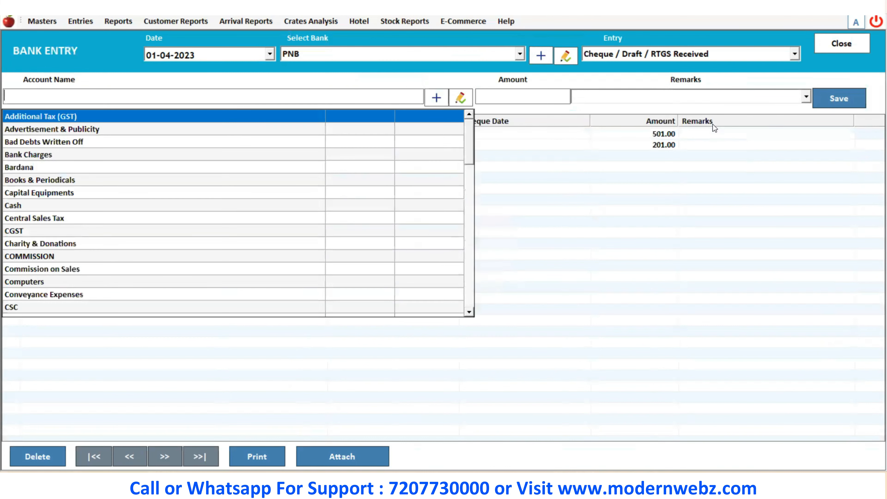
left_click(852, 46)
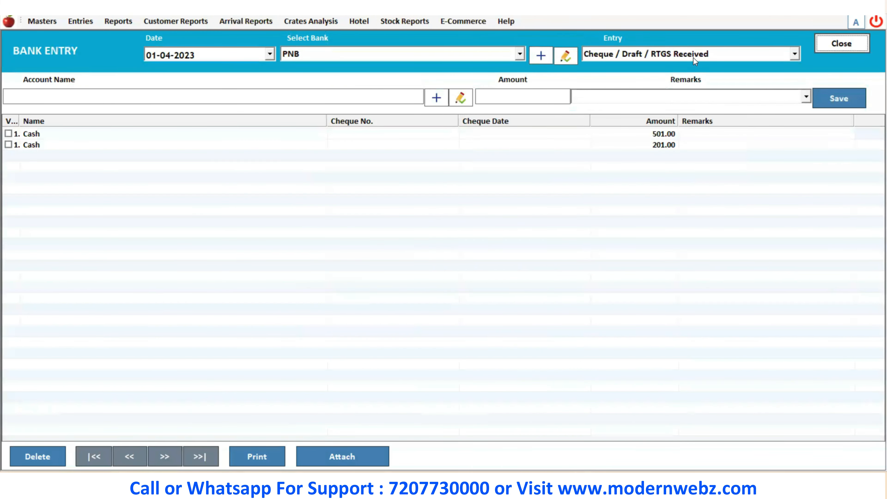
left_click(845, 46)
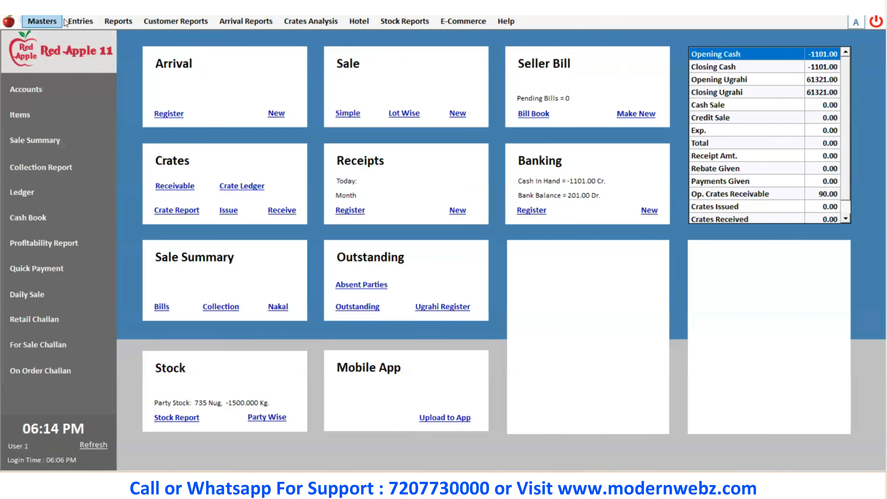
left_click(74, 22)
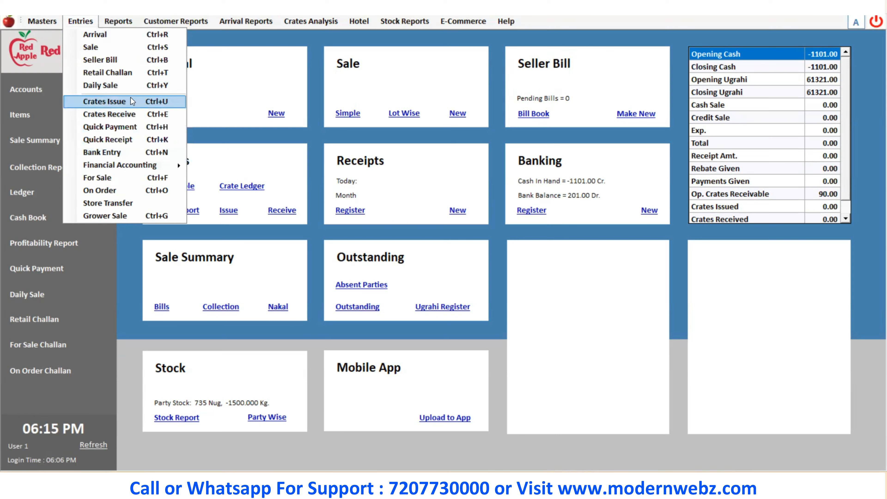
left_click(538, 296)
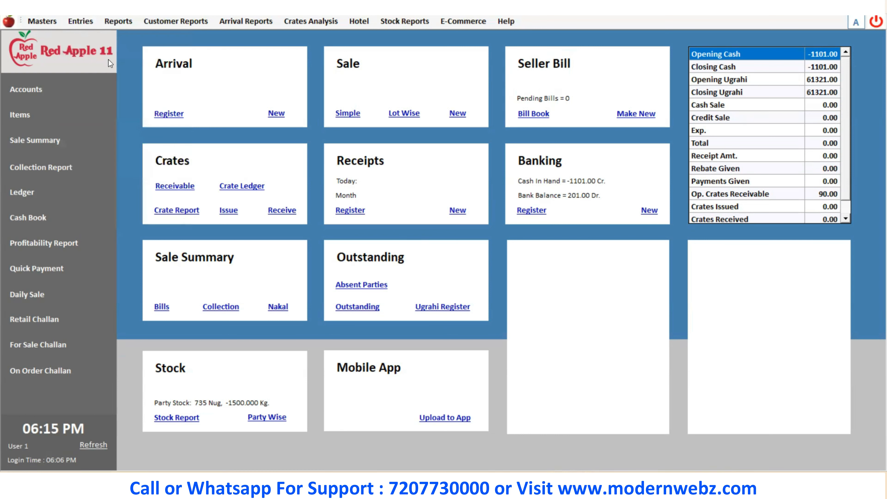
left_click(80, 24)
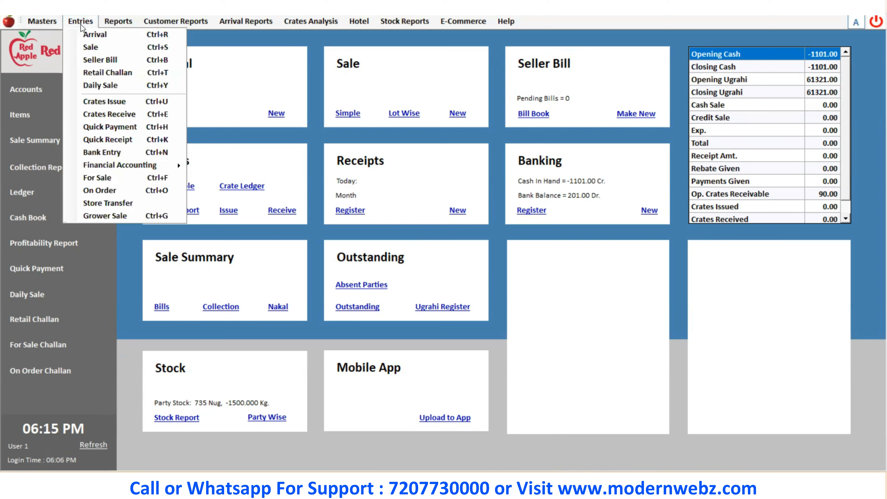
left_click(252, 9)
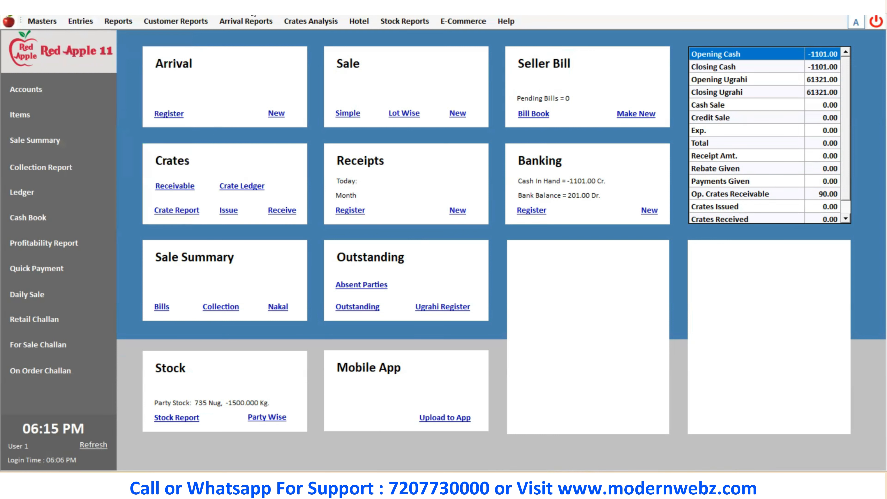
left_click(185, 20)
- Display the ledger of account Cust 3 from 01-04-2023 to 01-04-2023, review its entries and close the report
mouse_move(122, 24)
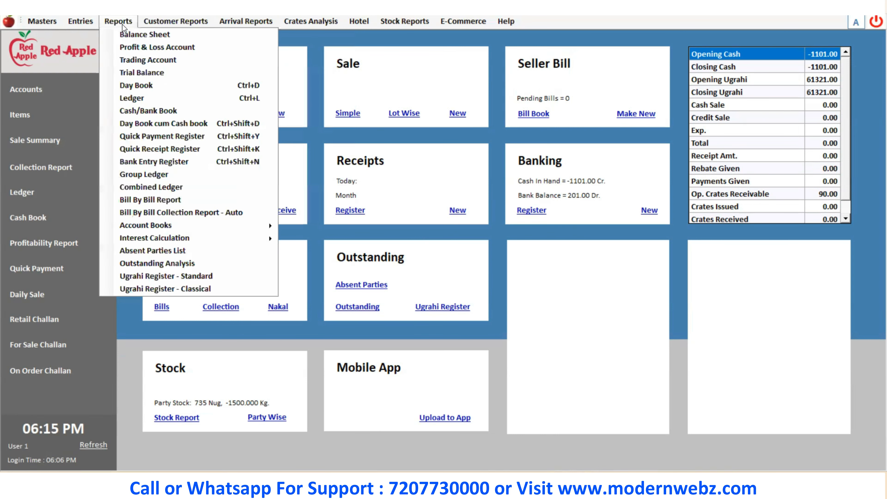
left_click(135, 99)
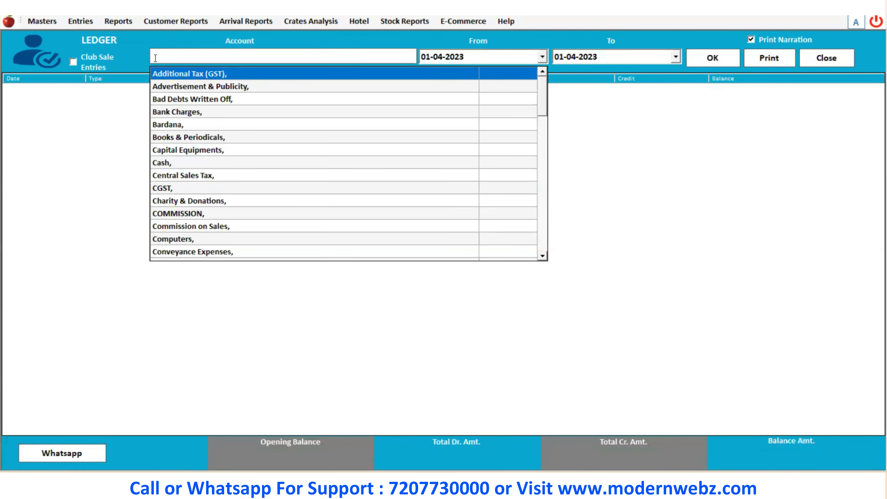
type("cu")
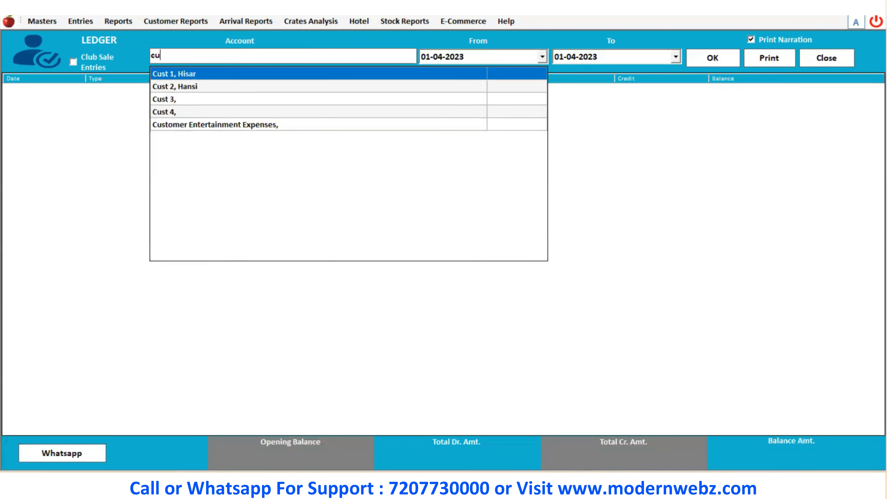
key("Down")
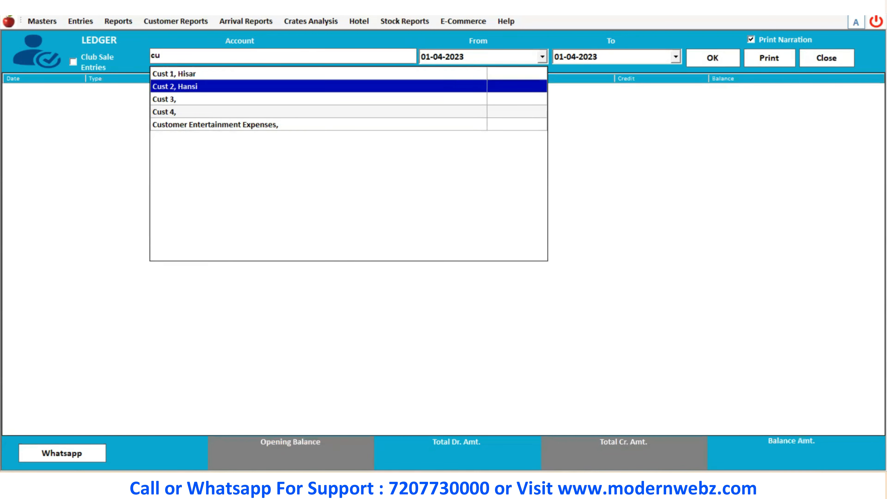
key("Down")
key("Return")
key("Return")
key("Return")
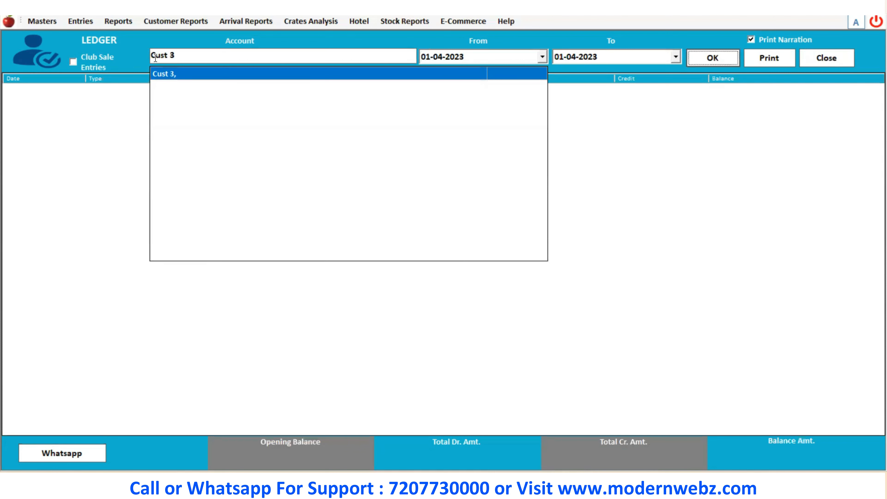
key("Return")
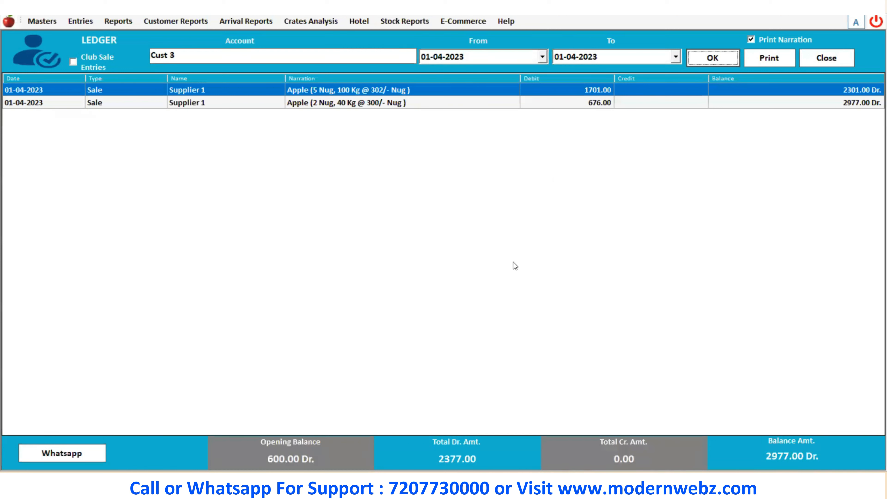
left_click(828, 58)
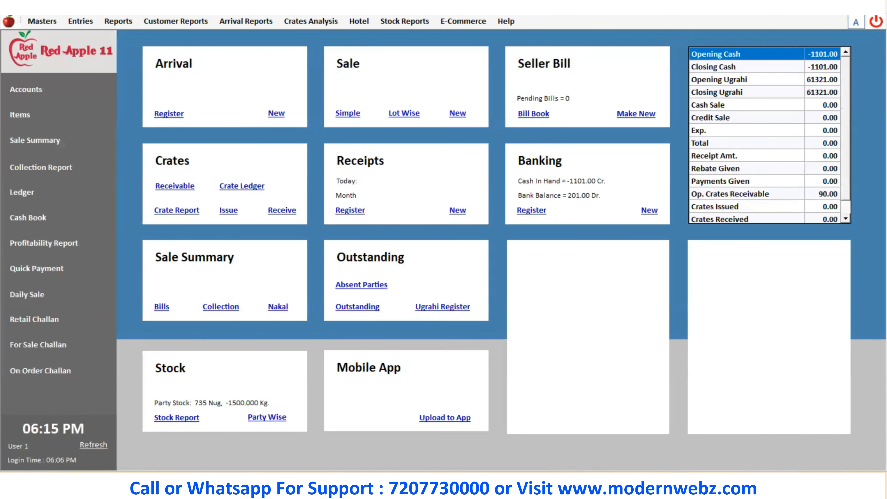
- Display the Day Book from 01-04-2023 to 01-04-2023, review the transactions and close it
left_click(119, 21)
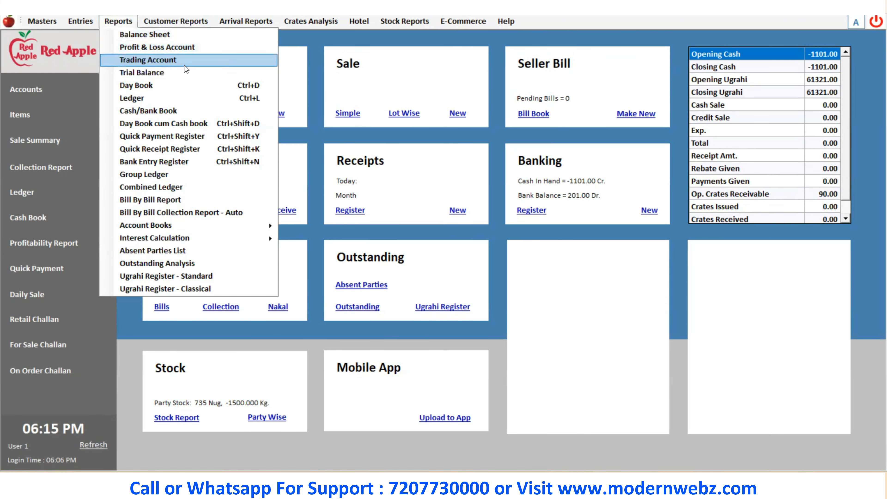
left_click(152, 86)
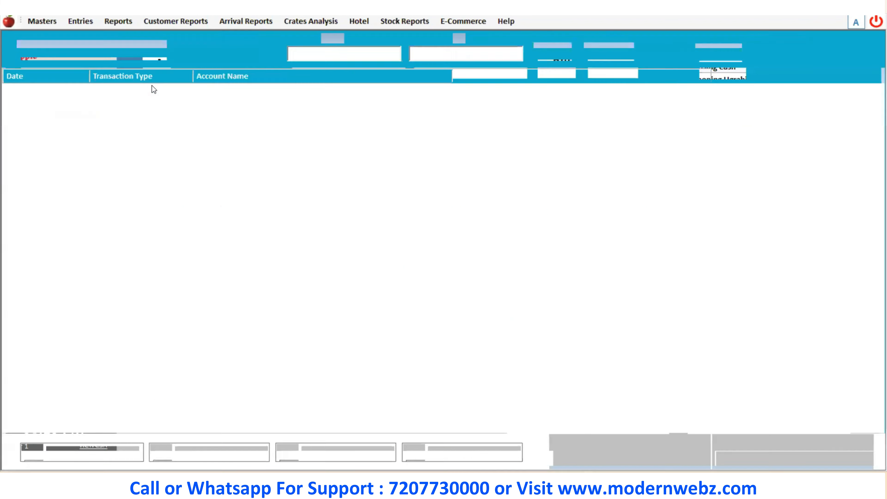
left_click(540, 52)
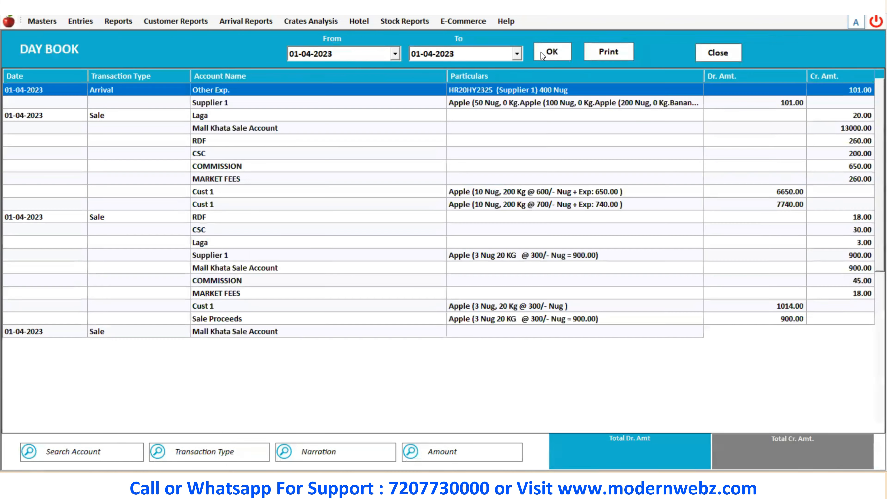
left_click(718, 54)
- List the payments in the Quick Payment Register from 01-04-2023 to 01-04-2023, review them and close the register
left_click(118, 21)
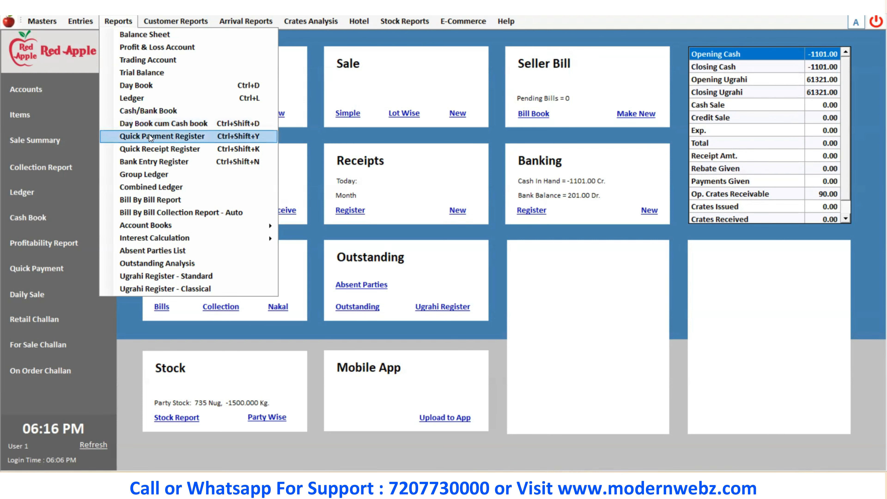
left_click(176, 138)
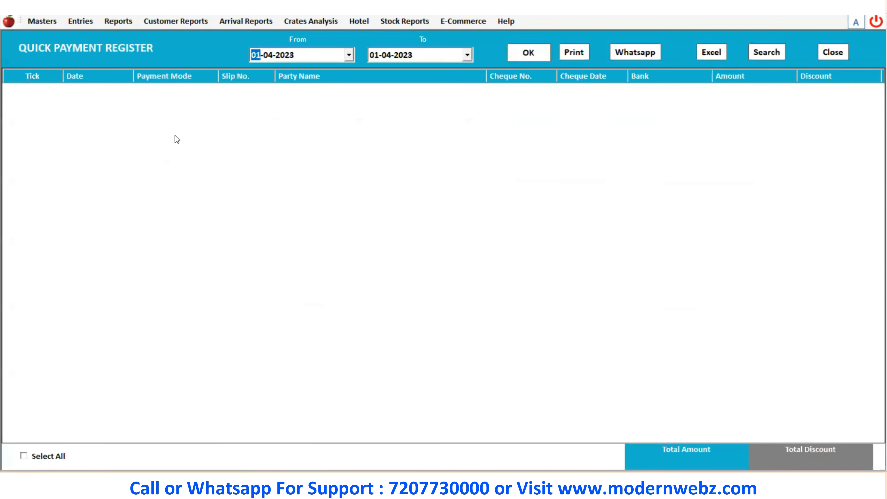
left_click(530, 60)
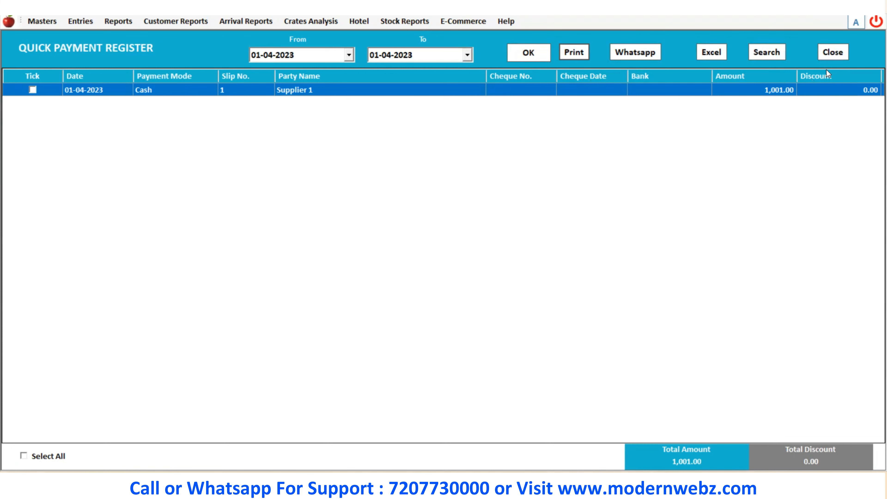
left_click(832, 57)
left_click(108, 22)
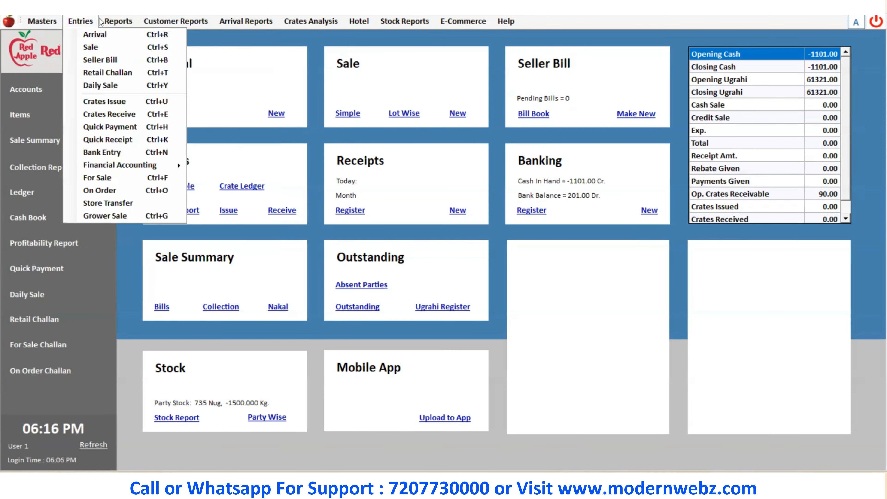
mouse_move(100, 18)
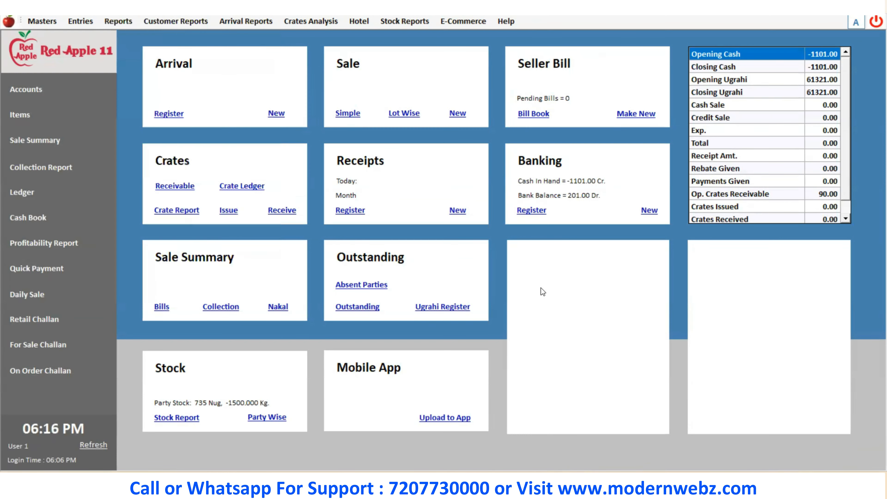
left_click(124, 27)
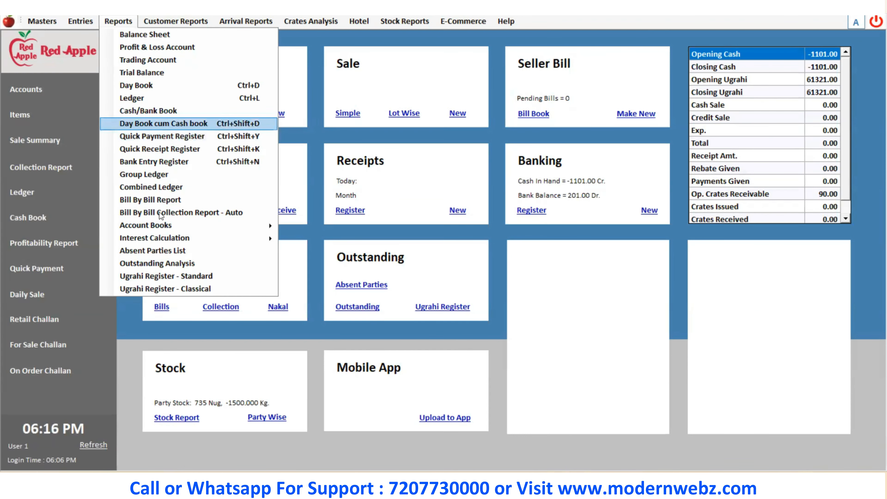
mouse_move(185, 22)
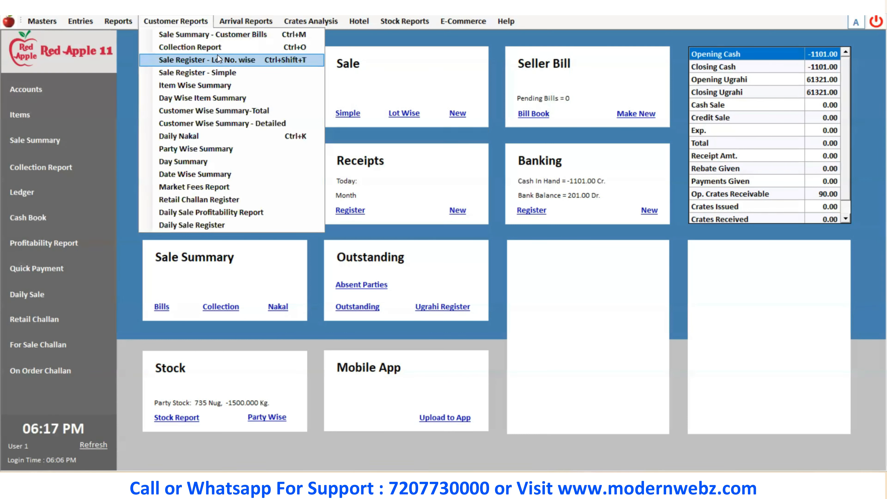
mouse_move(236, 21)
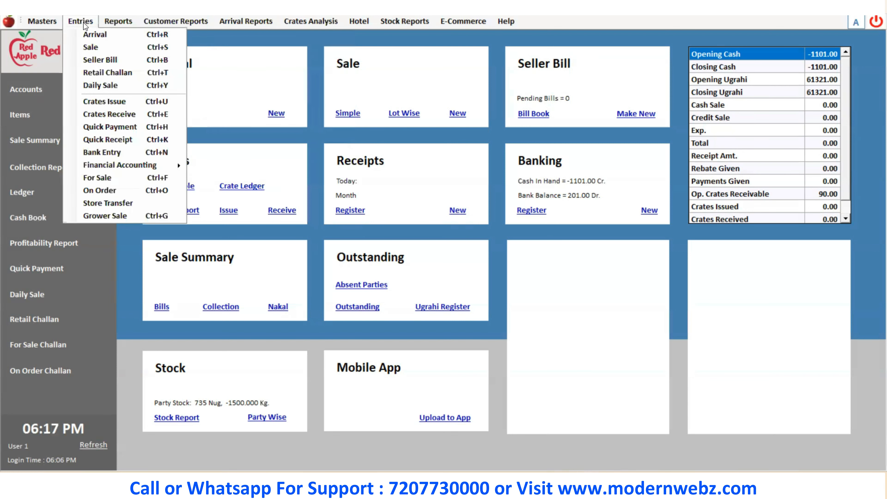
- List the arrivals in the Arrival Entry Register from 01-04-2023 to 01-04-2023, review them and close the register
left_click(222, 21)
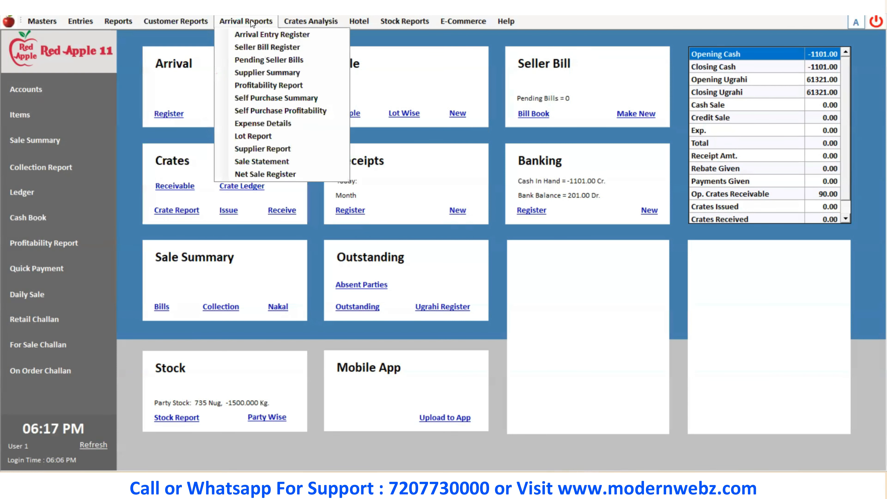
left_click(256, 36)
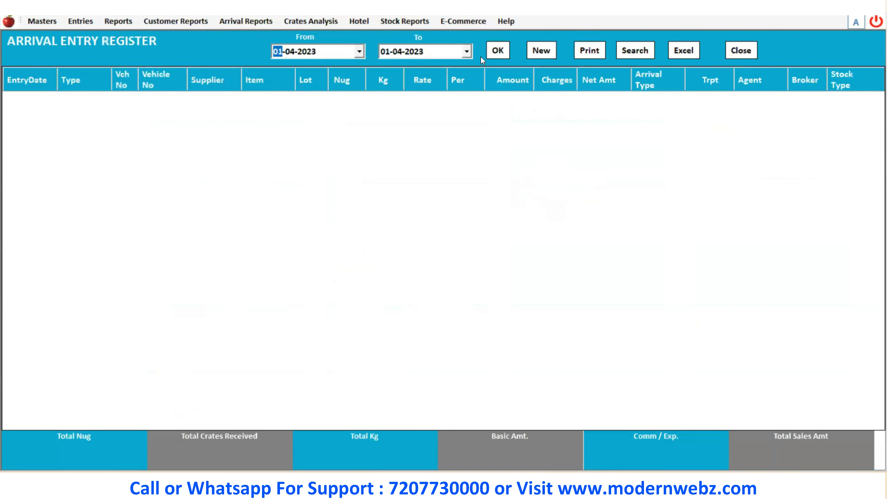
left_click(498, 50)
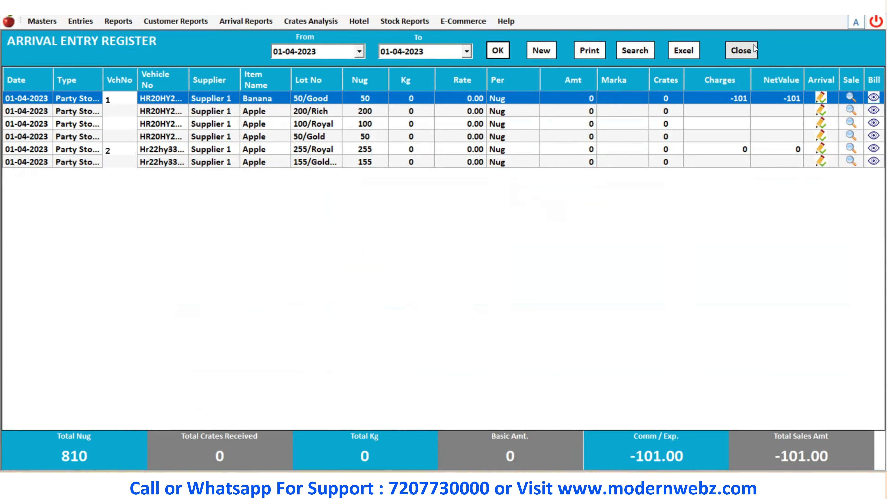
left_click(740, 50)
left_click(240, 22)
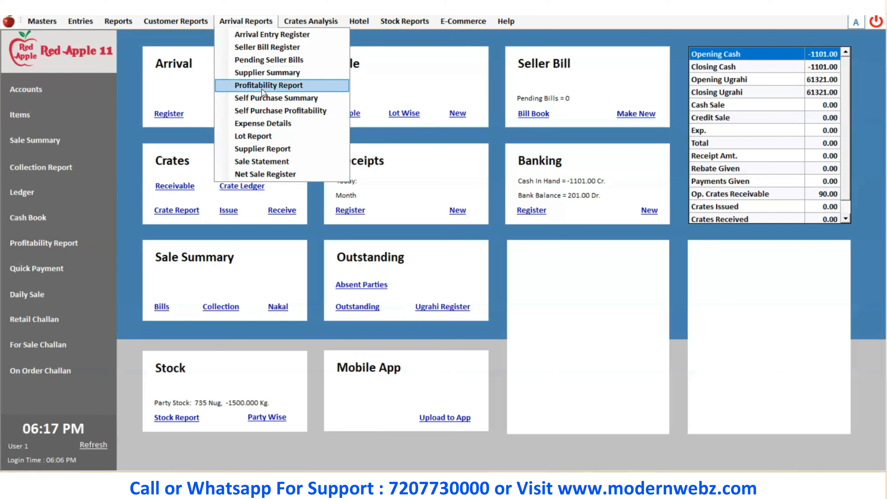
left_click(91, 23)
left_click(132, 22)
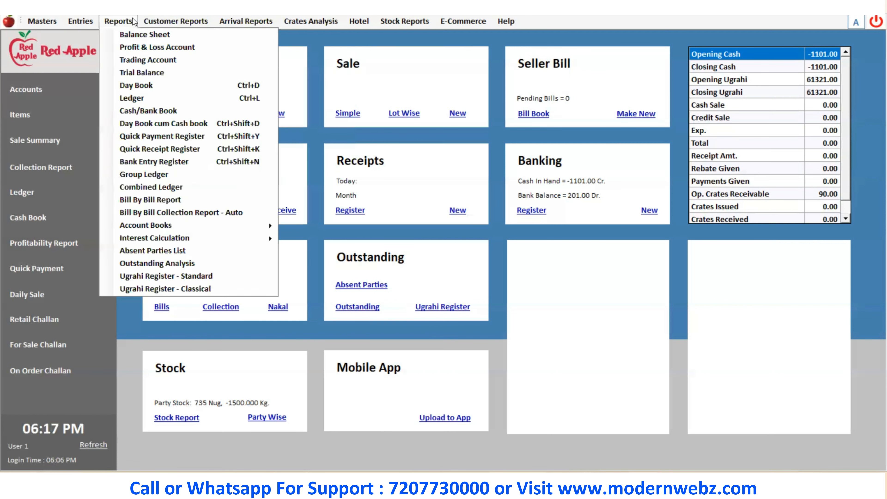
mouse_move(173, 22)
mouse_move(246, 22)
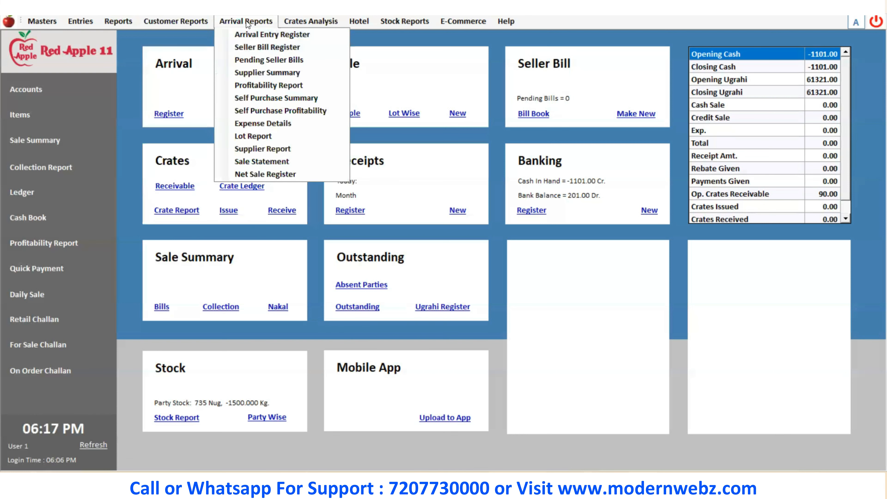
mouse_move(302, 22)
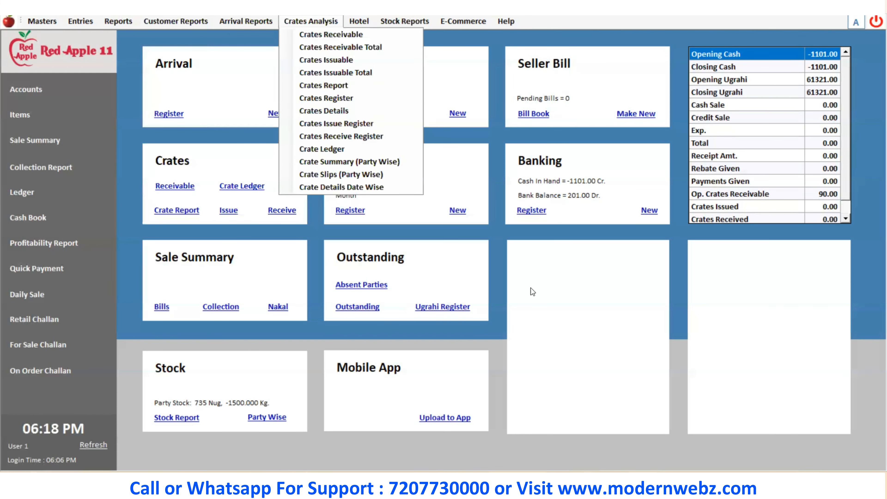
- Display the Party's Stock report as on 01-04-2023 with available stock only, review the balances and close it
mouse_move(405, 23)
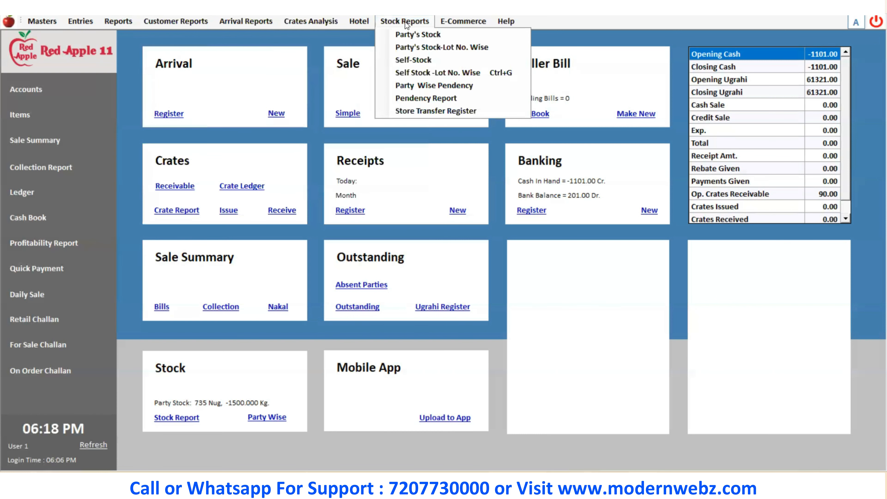
left_click(419, 34)
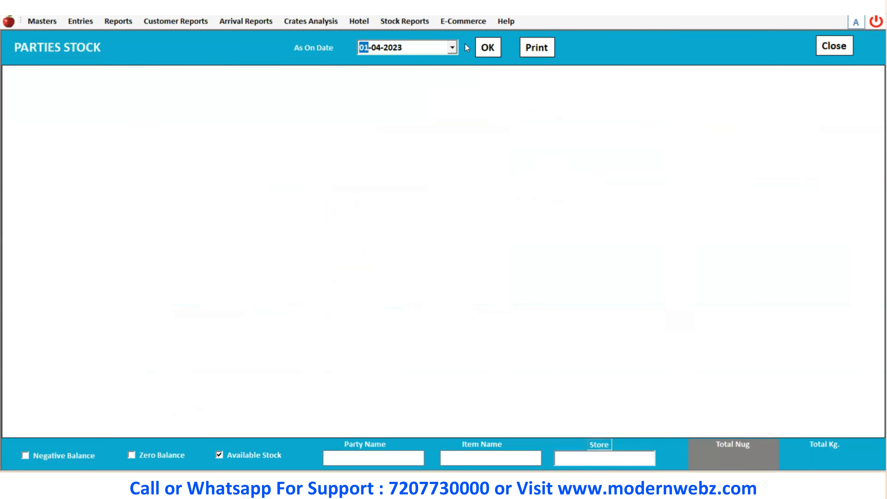
left_click(487, 48)
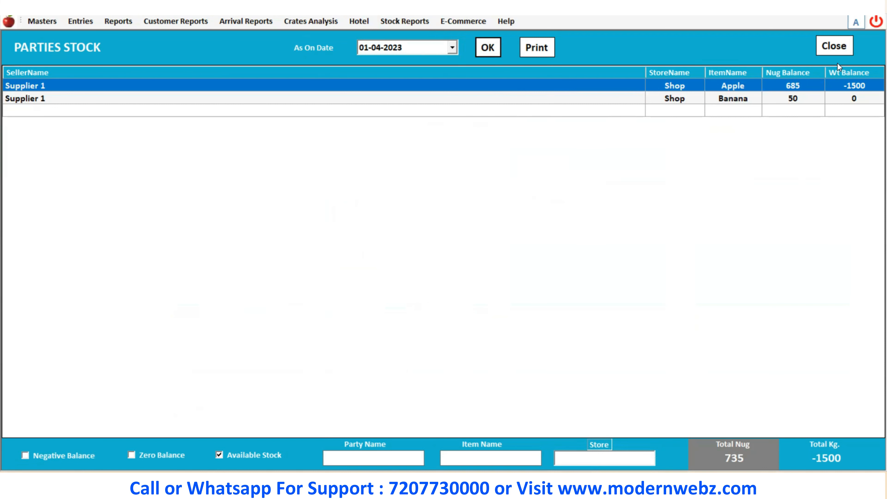
left_click(838, 49)
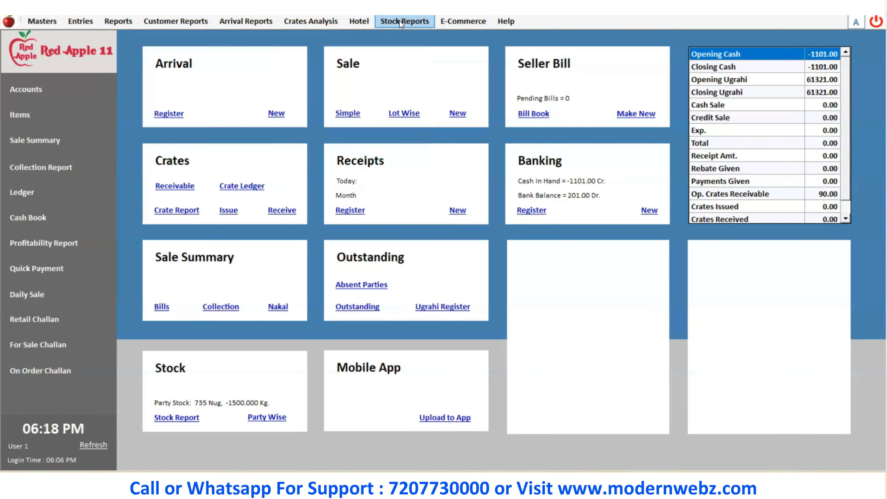
left_click(399, 21)
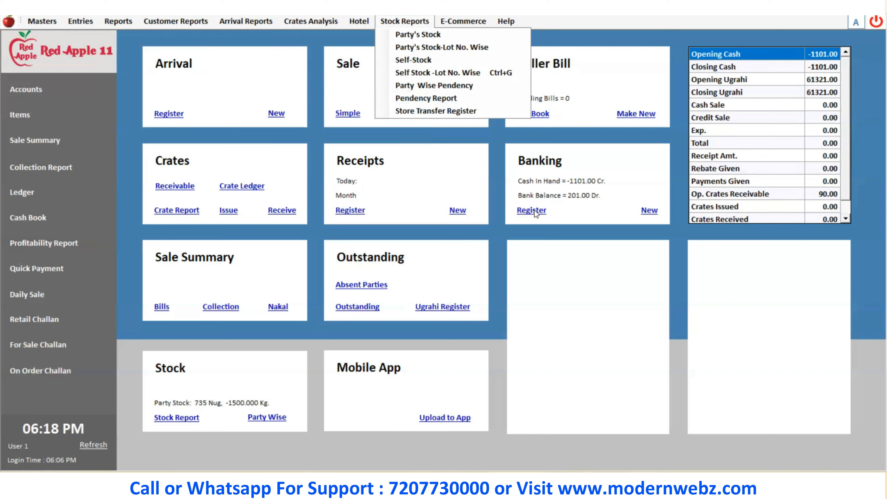
left_click(544, 261)
left_click(396, 21)
left_click(566, 321)
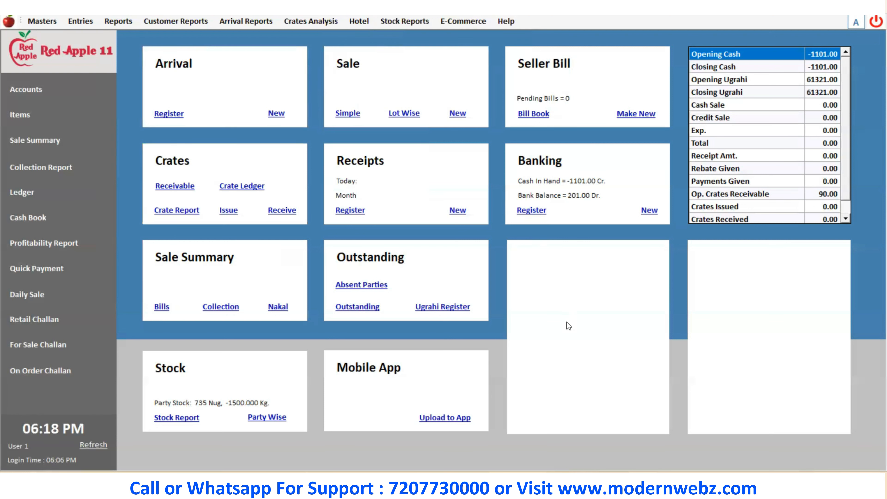
- Refresh the dashboard's summary figures
left_click(92, 445)
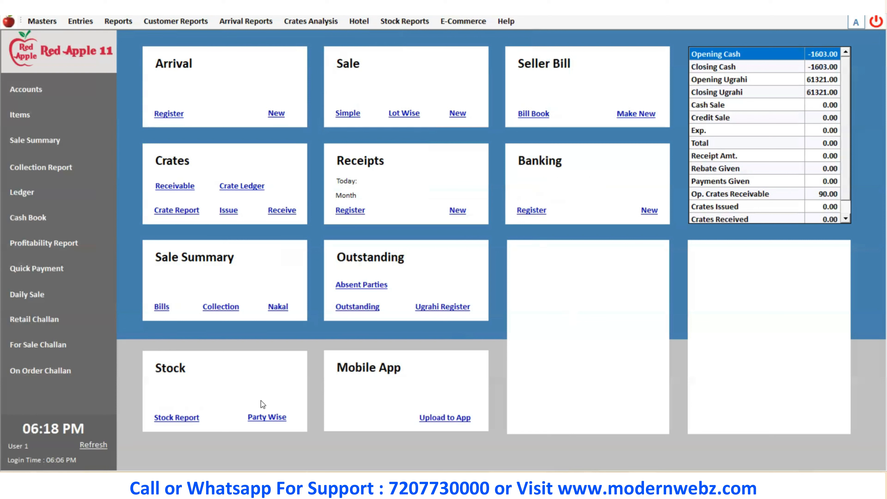